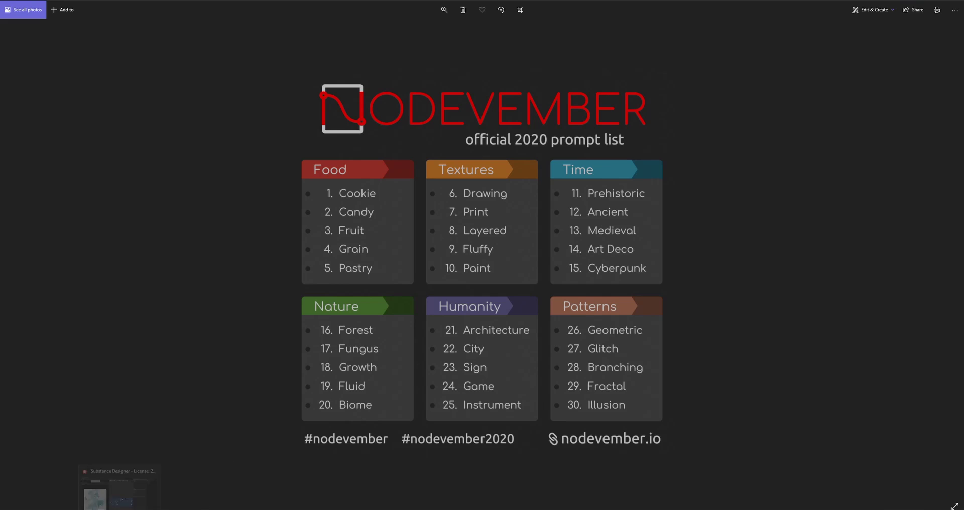
Step: Switch to the Houdini paint simulation, pause its playback and rewind it to the first frame
left_click(111, 498)
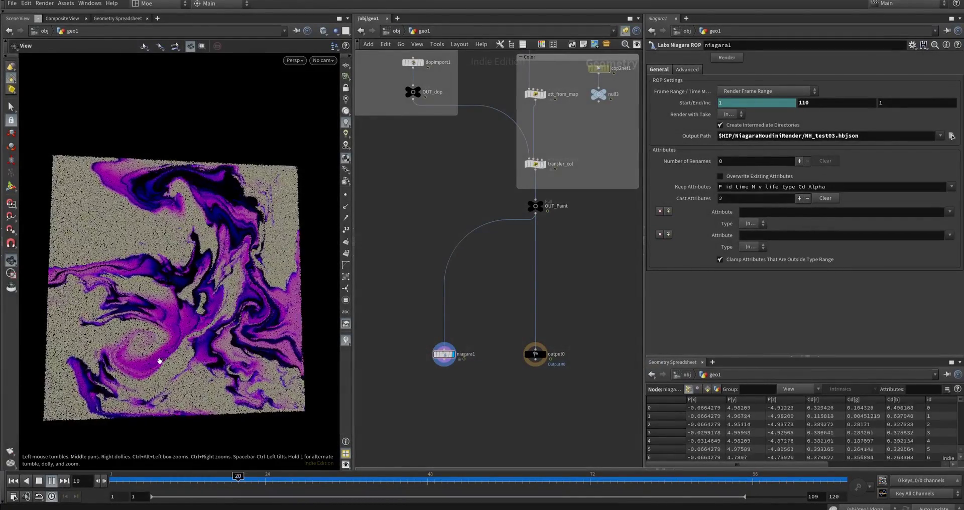
left_click(52, 481)
left_click(13, 480)
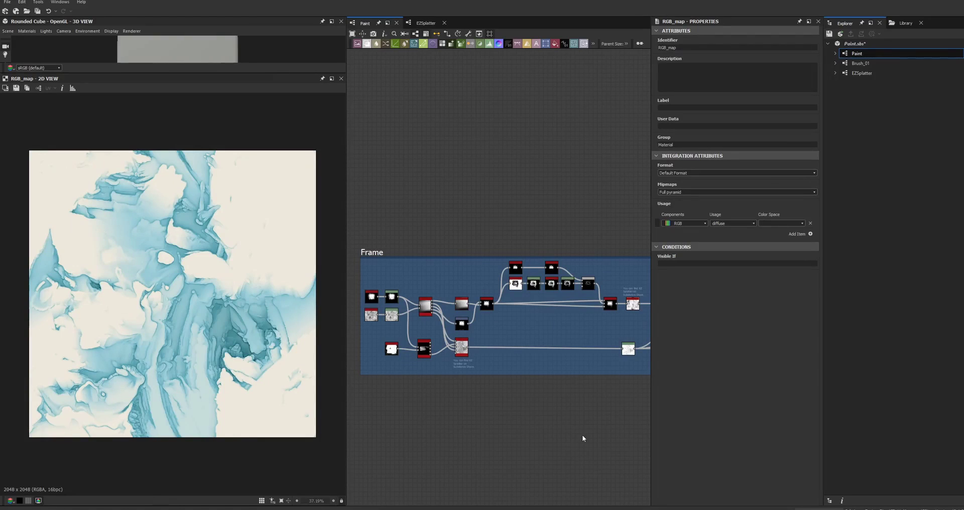
Step: Survey the Paint graph in Substance Designer, following the node chain from the first frame towards the second
middle_click_drag(566, 427, 426, 388)
scroll(552, 417, "down", 1)
scroll(523, 364, "down", 1)
middle_click_drag(595, 390, 497, 408)
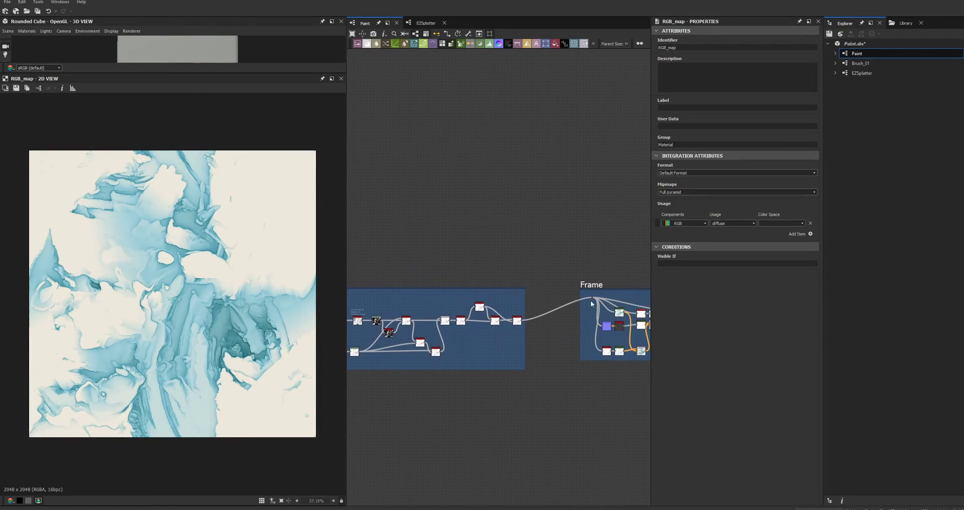
scroll(515, 325, "up", 4)
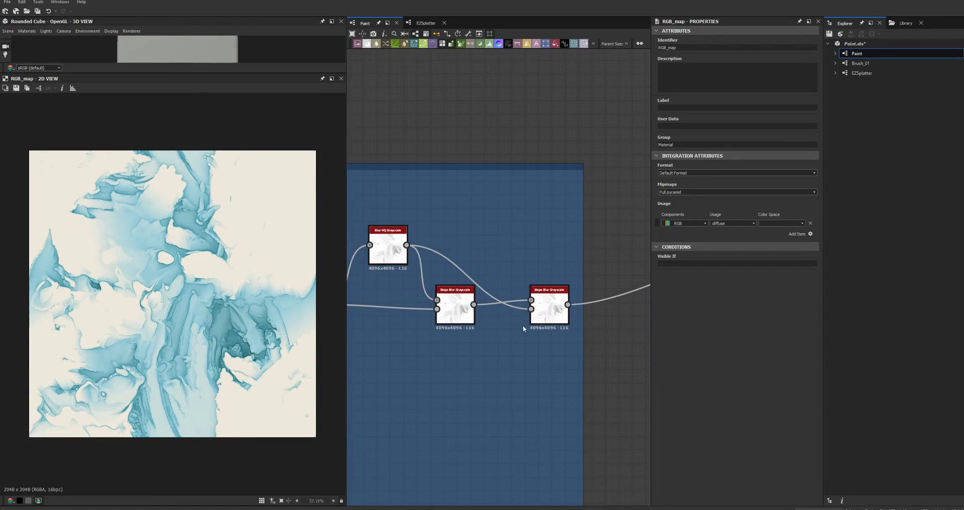
scroll(522, 325, "right", 3)
scroll(527, 364, "down", 4)
middle_click_drag(535, 380, 584, 367)
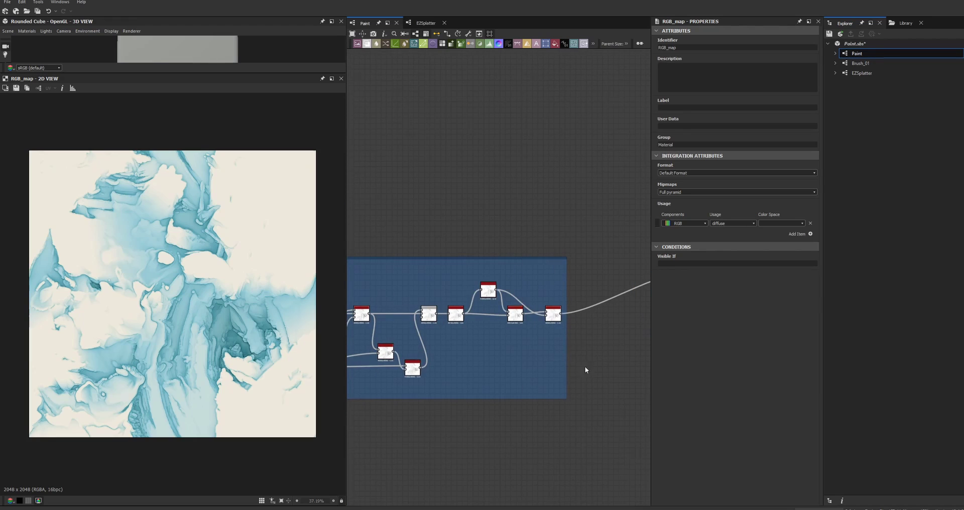
scroll(577, 366, "left", 1)
scroll(538, 402, "down", 3)
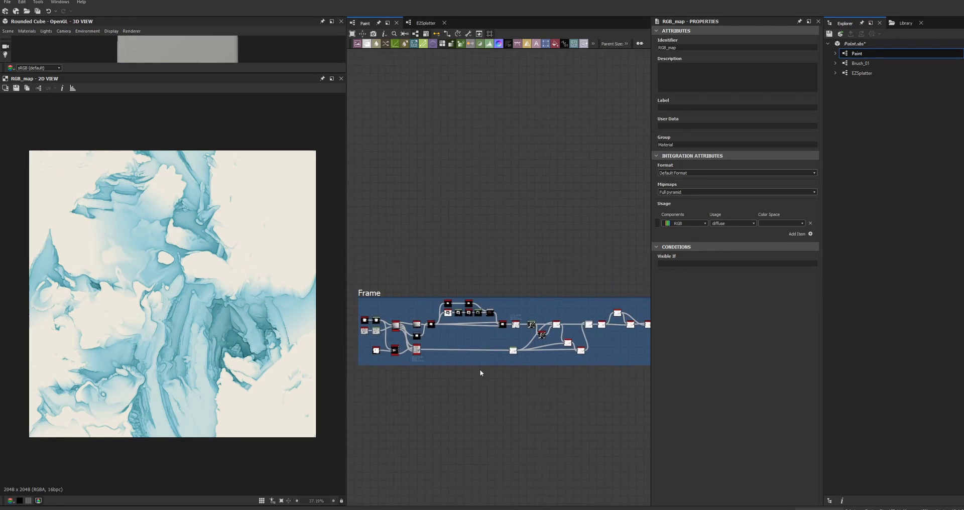
Step: Examine the brush-generating nodes at the start of the Paint graph, up close around the upper Brush_01 node
scroll(444, 371, "left", 2)
scroll(450, 341, "up", 3)
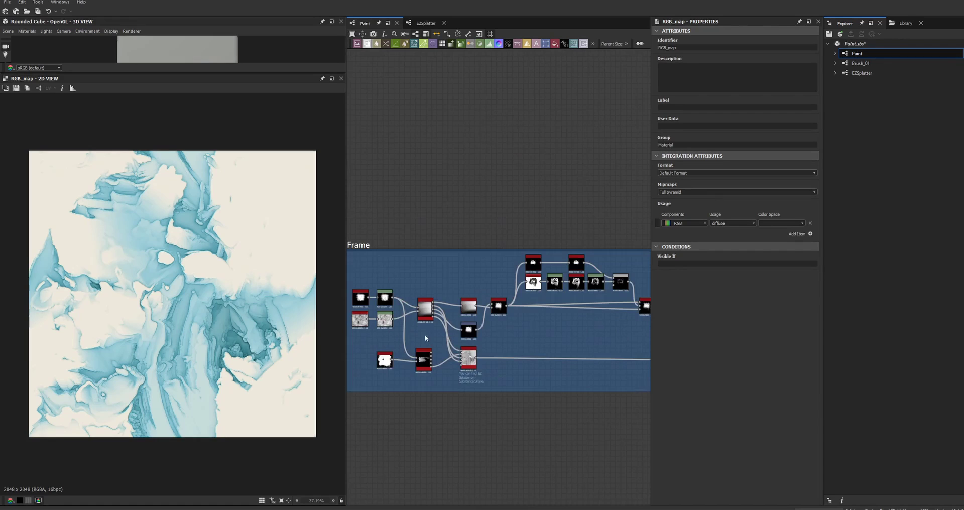
scroll(437, 381, "up", 2)
middle_click_drag(466, 366, 497, 398)
scroll(437, 228, "up", 1)
middle_click_drag(508, 334, 447, 342)
middle_click_drag(510, 318, 476, 319)
scroll(552, 322, "down", 3)
scroll(496, 290, "up", 5)
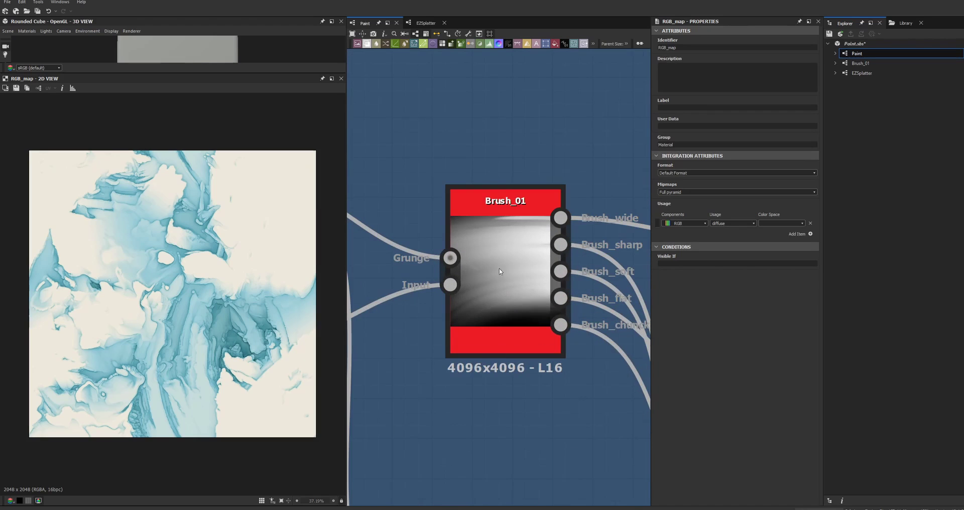
Step: Preview the upper Brush_01 node's output in the 2D view and inspect its grunge and levels inputs
scroll(514, 293, "down", 2)
mouse_move(533, 375)
middle_mouse_down()
mouse_move(593, 372)
mouse_move(579, 379)
middle_mouse_up()
left_click_drag(504, 241, 459, 384)
mouse_move(458, 384)
middle_mouse_down()
mouse_move(493, 379)
mouse_move(472, 383)
middle_mouse_up()
middle_click_drag(615, 306, 559, 309)
double_click(560, 312)
middle_click_drag(457, 368, 489, 367)
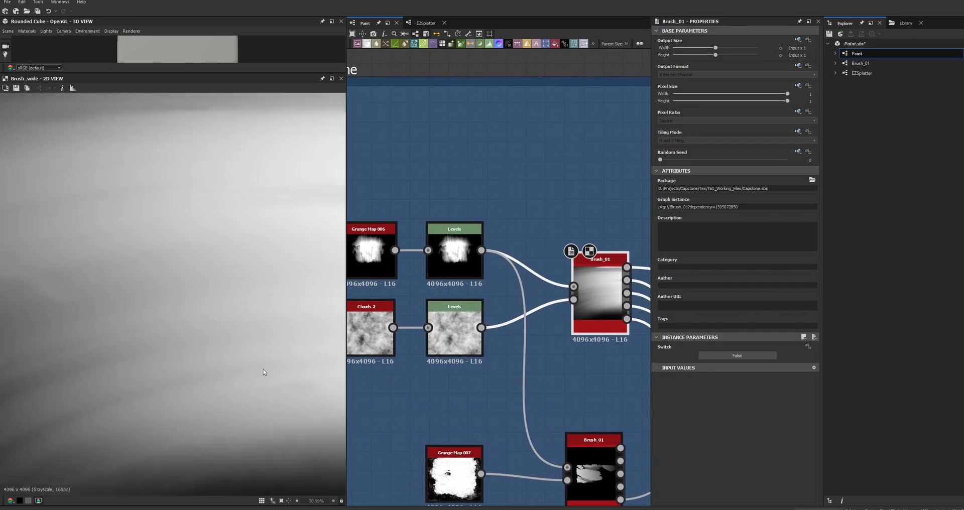
scroll(455, 293, "up", 2)
scroll(455, 293, "down", 5)
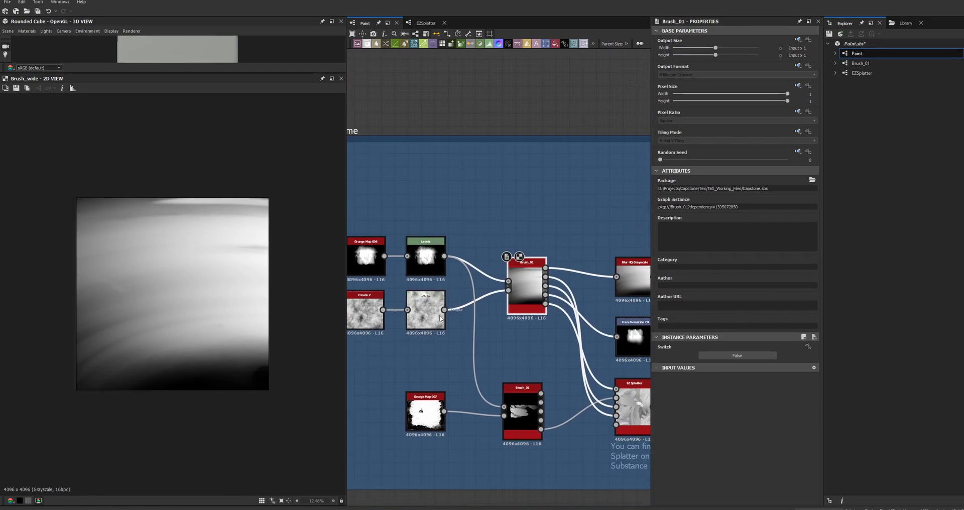
Step: Follow the two Brush_01 nodes into EZ Splatter, preview its output in the 2D view and inspect the surrounding nodes
scroll(461, 397, "up", 3)
middle_click_drag(367, 383, 435, 373)
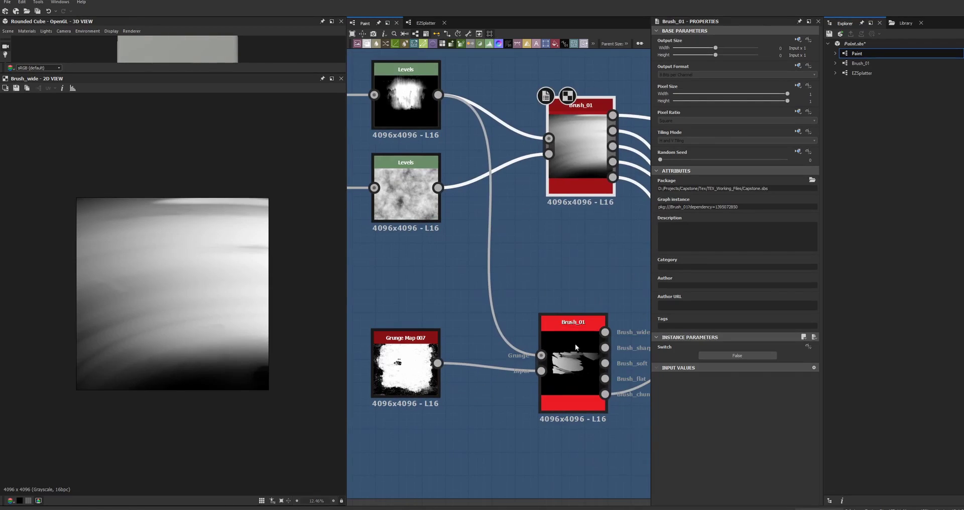
scroll(508, 333, "down", 3)
mouse_move(601, 254)
middle_mouse_down()
mouse_move(508, 333)
mouse_move(440, 288)
middle_mouse_up()
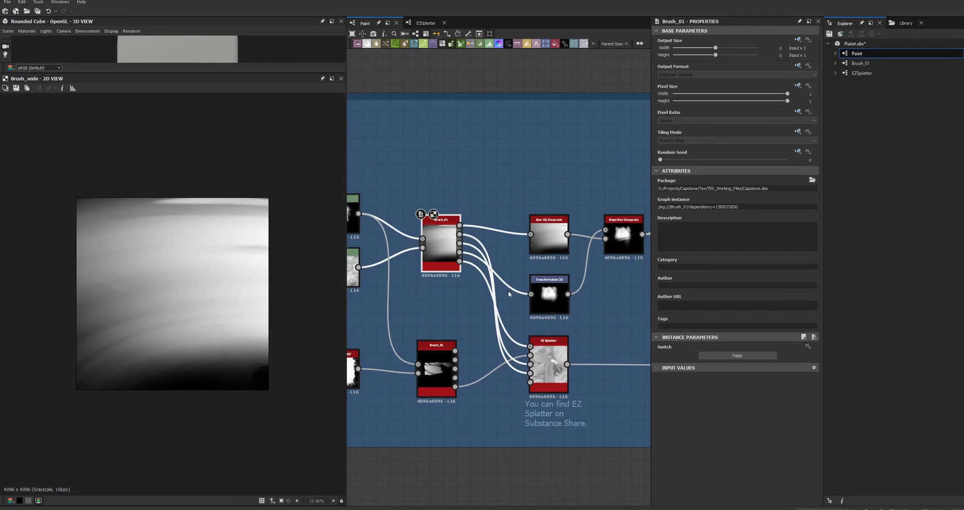
scroll(575, 380, "up", 5)
double_click(495, 349)
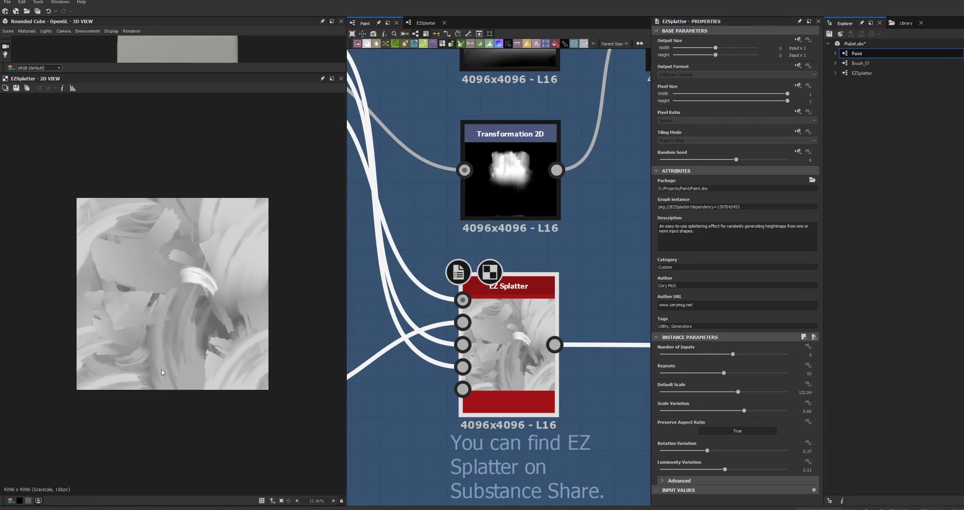
scroll(424, 447, "down", 3)
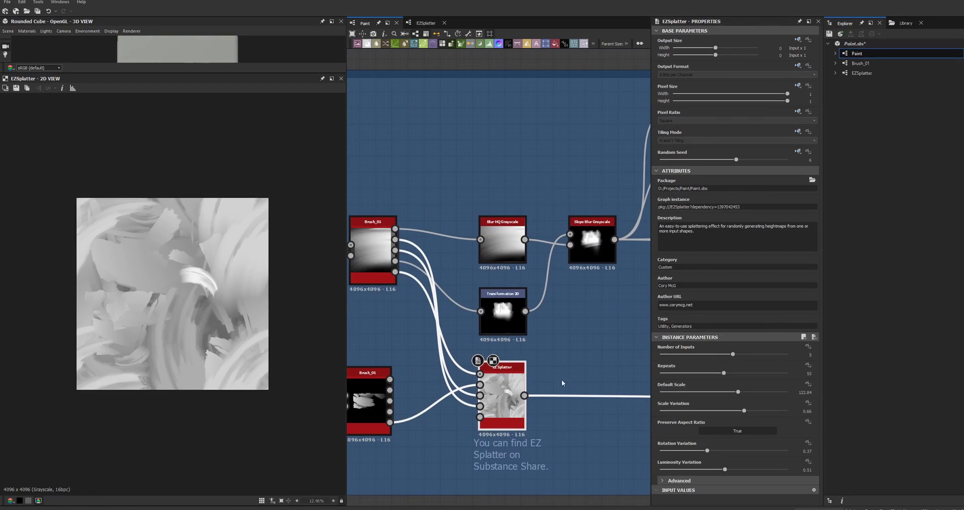
middle_click_drag(521, 383, 453, 357)
scroll(432, 358, "up", 3)
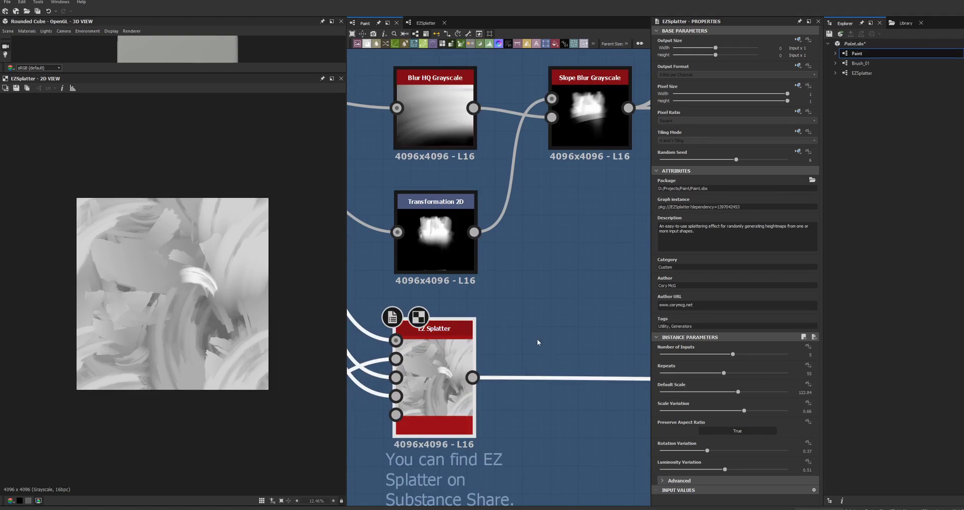
middle_click_drag(538, 341, 573, 292)
middle_click_drag(572, 377, 580, 352)
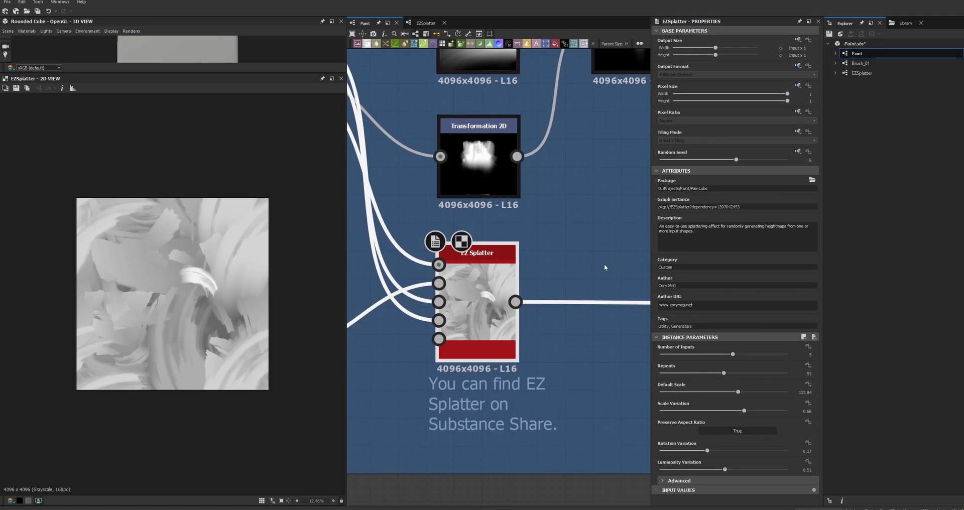
Step: Follow the splatter branch through the first frame and preview the Blend node that feeds the Blur HQ Grayscale
scroll(552, 307, "down", 5)
middle_click_drag(512, 319, 509, 320)
middle_click_drag(627, 305, 452, 308)
scroll(540, 307, "down", 3)
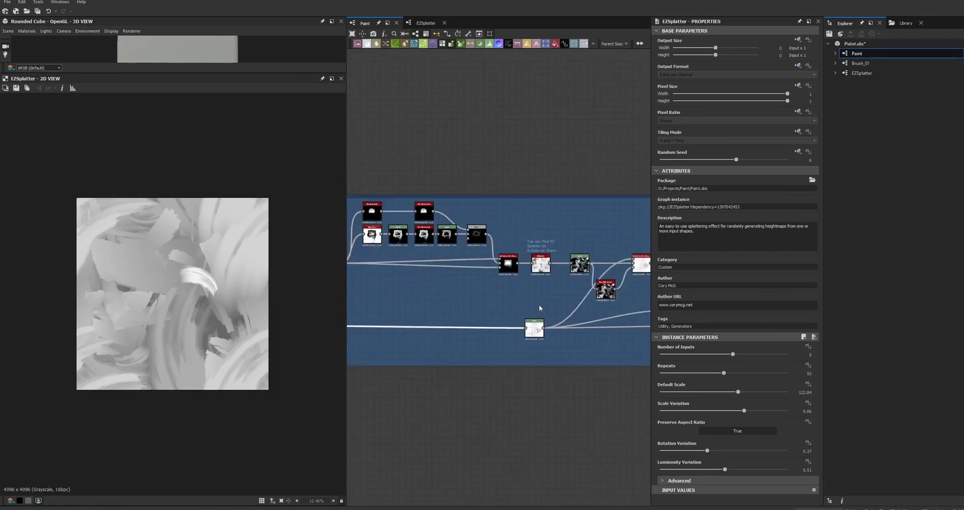
middle_click_drag(642, 244, 547, 310)
scroll(592, 382, "up", 4)
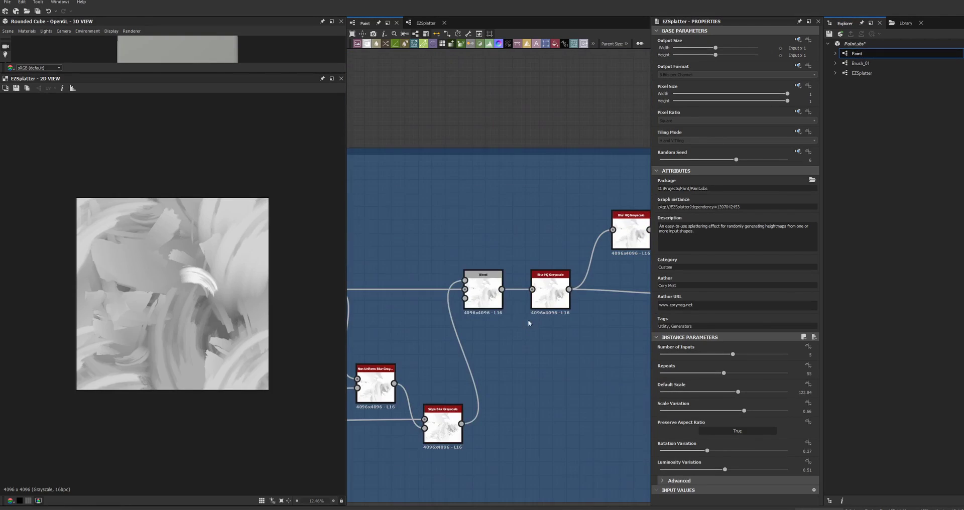
left_click(483, 293)
scroll(148, 314, "up", 3)
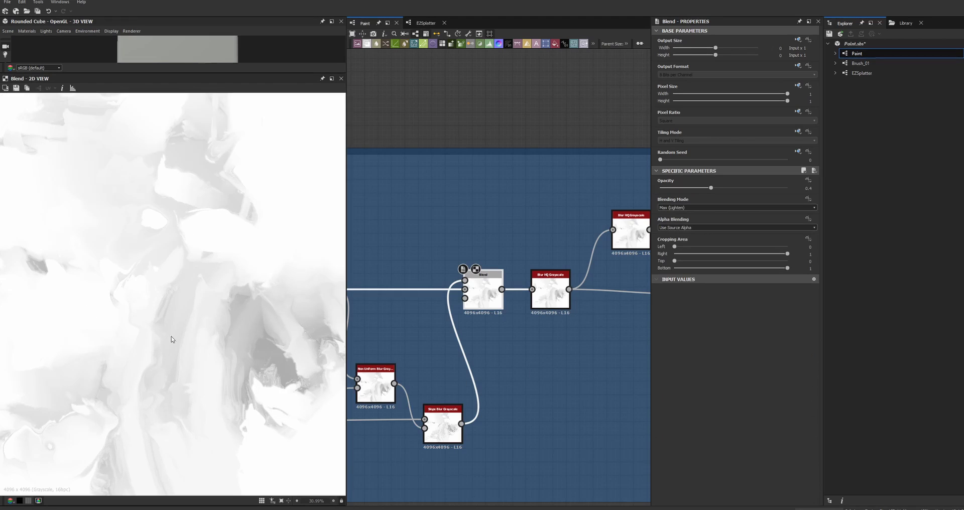
Step: Preview the two Blur HQ Grayscale nodes that follow the Blend near the end of the first frame
middle_click_drag(529, 398, 426, 395)
middle_click_drag(516, 379, 370, 360)
scroll(475, 320, "down", 1)
middle_click_drag(475, 320, 585, 324)
scroll(437, 301, "up", 3)
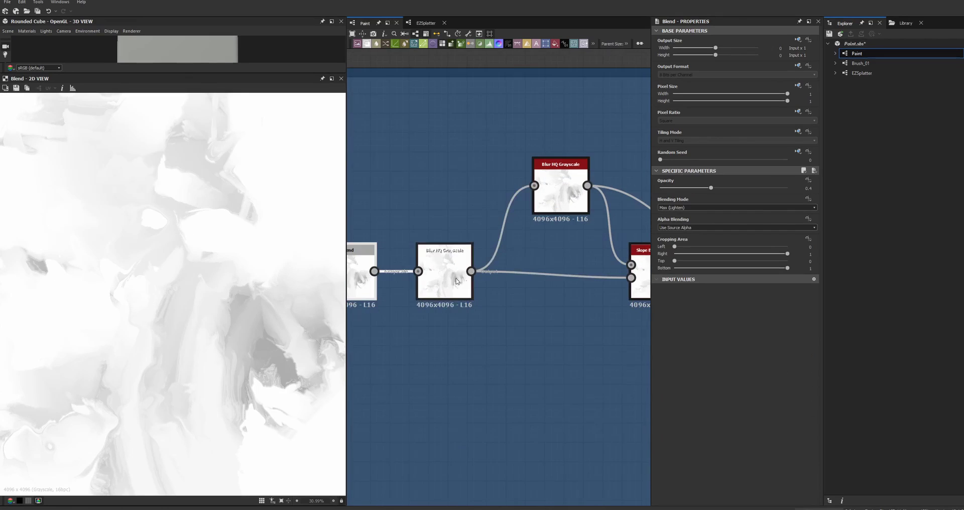
double_click(443, 275)
middle_click_drag(492, 354, 463, 353)
double_click(530, 183)
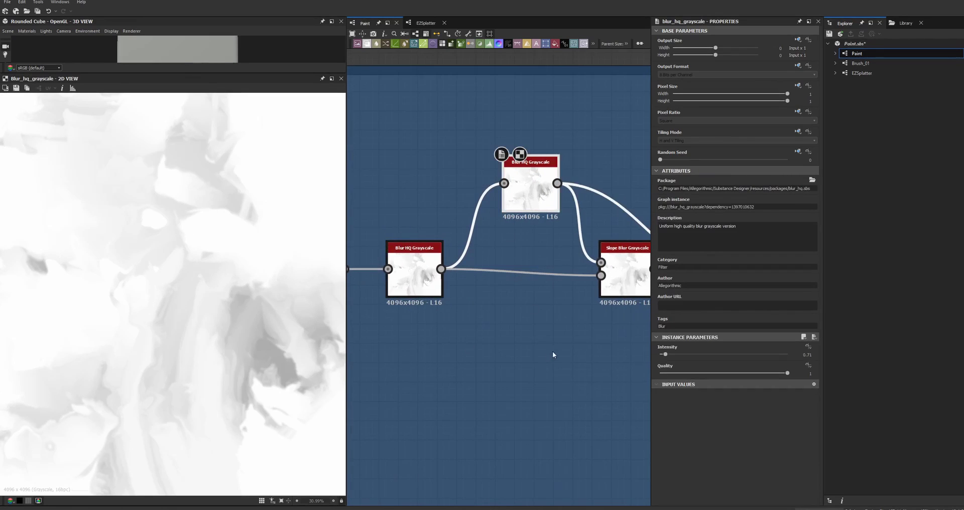
Step: Preview and compare the last two Slope Blur Grayscale nodes of the first frame in the 2D view
middle_click_drag(553, 353, 452, 344)
double_click(527, 261)
middle_click_drag(547, 309, 440, 312)
left_click(554, 266)
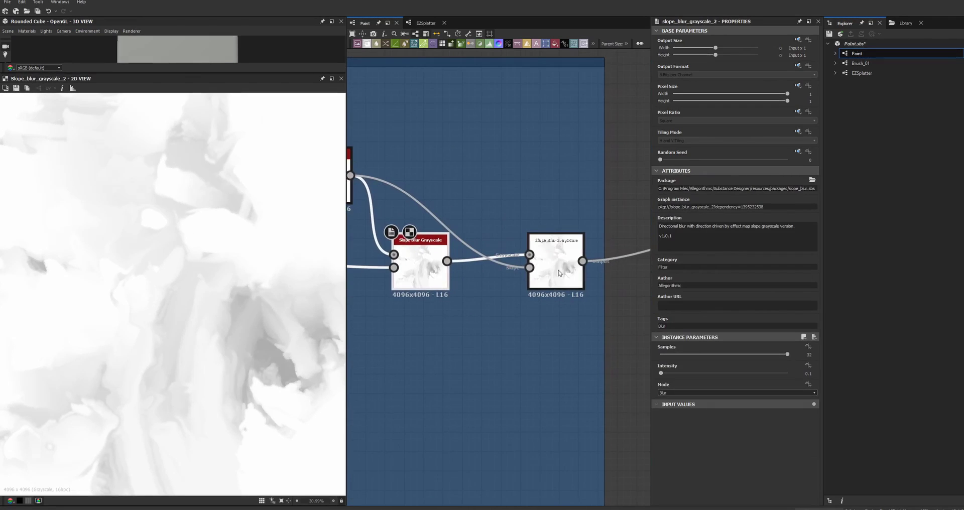
scroll(308, 367, "up", 4)
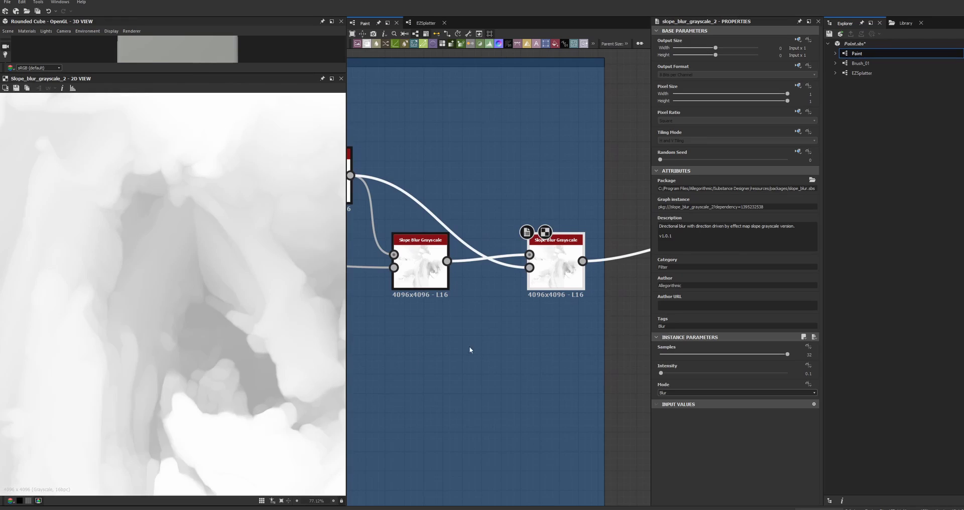
middle_click_drag(470, 350, 463, 335)
left_click(414, 251)
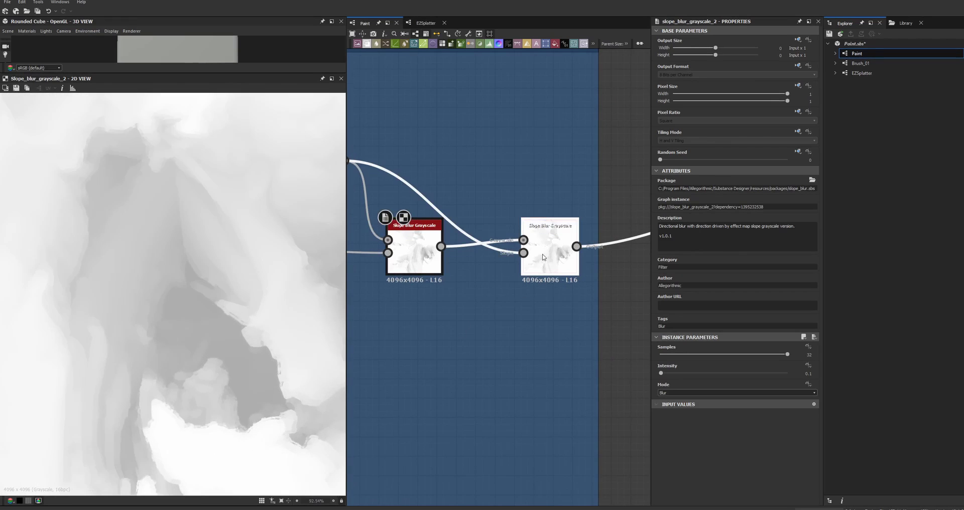
left_click(543, 257)
scroll(248, 390, "down", 9)
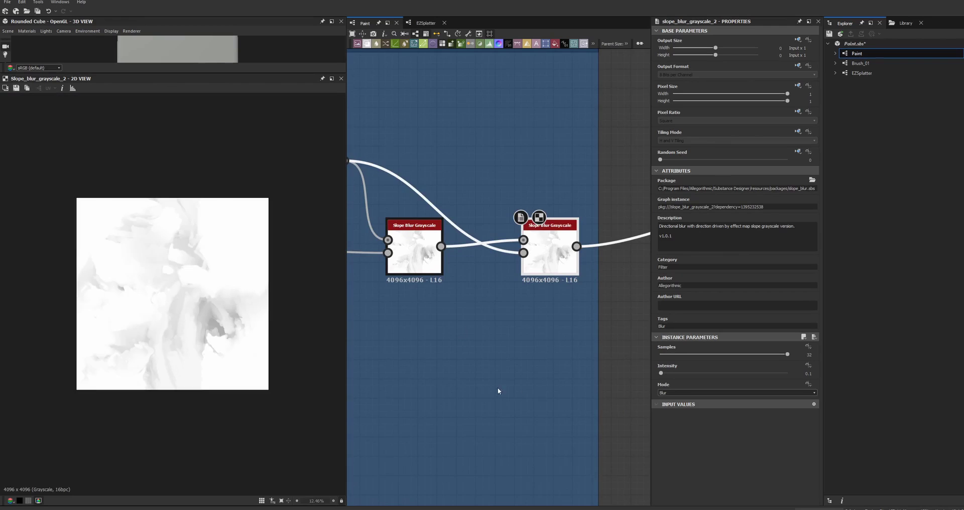
Step: Go to the second frame and preview the colour stage up to the Multiply Blend node
middle_click_drag(497, 390, 457, 416)
scroll(457, 417, "down", 4)
middle_click_drag(572, 409, 424, 400)
scroll(477, 385, "down", 2)
middle_click_drag(588, 393, 565, 392)
scroll(449, 338, "up", 5)
double_click(442, 324)
middle_click_drag(603, 438, 503, 404)
left_click(490, 351)
scroll(160, 315, "up", 3)
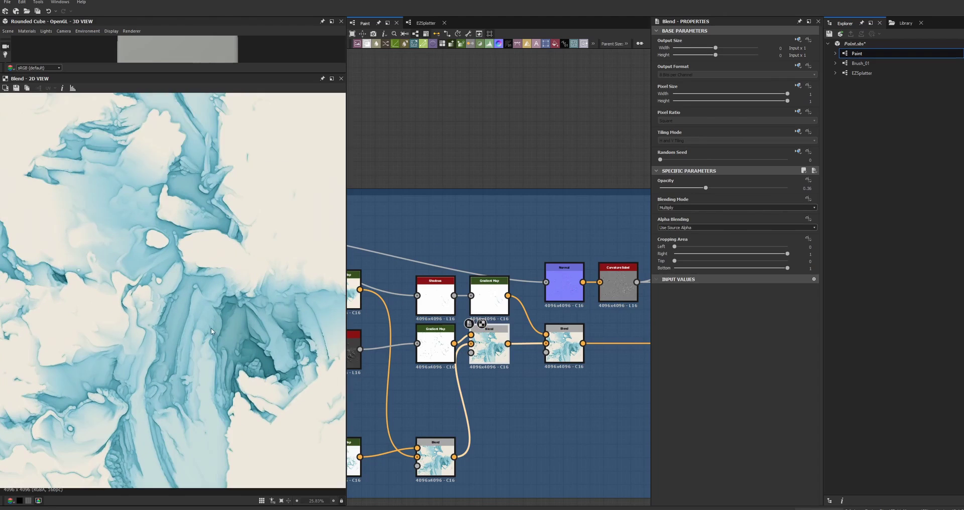
Step: Preview the second frame's final Blend node in the 2D view and inspect the paint details up close
middle_click_drag(553, 438, 431, 438)
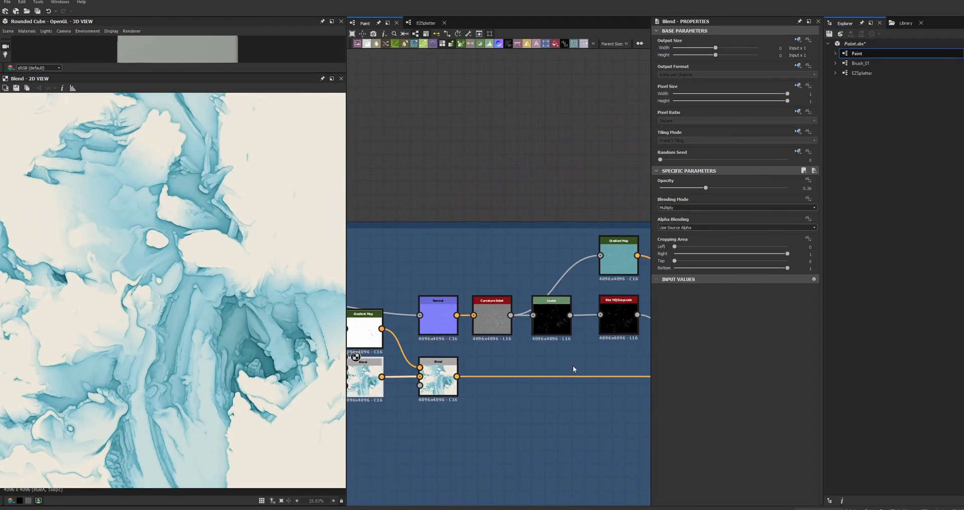
middle_click_drag(613, 413, 437, 407)
left_click(554, 378)
left_click(554, 378)
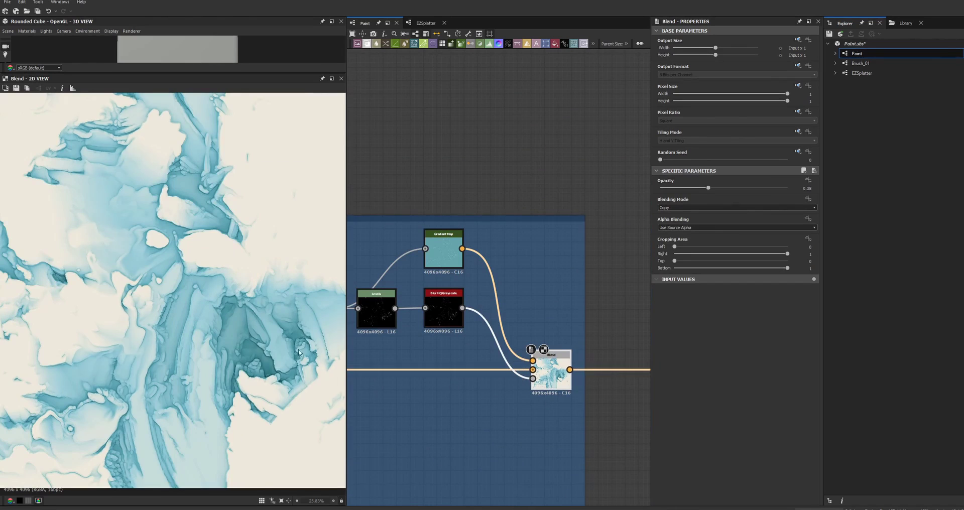
scroll(261, 370, "down", 2)
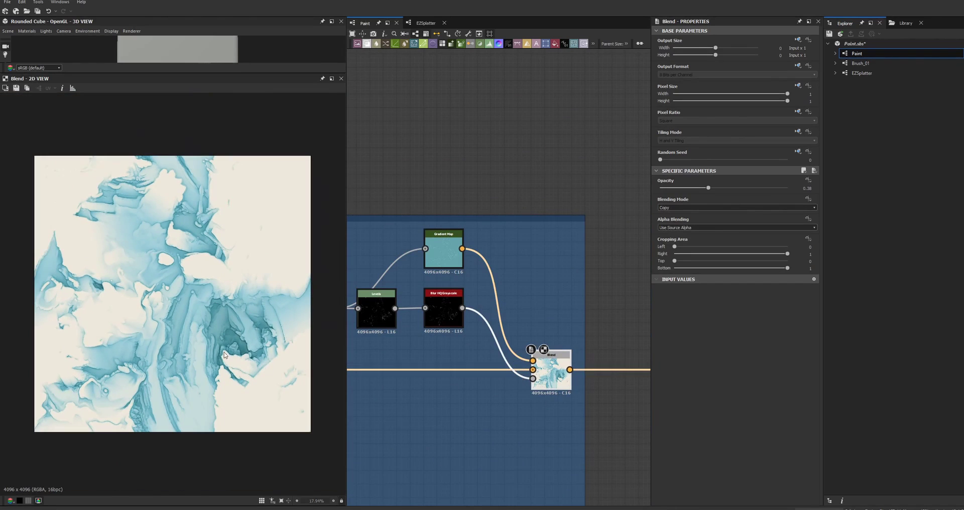
scroll(224, 354, "up", 3)
middle_click_drag(536, 455, 449, 411)
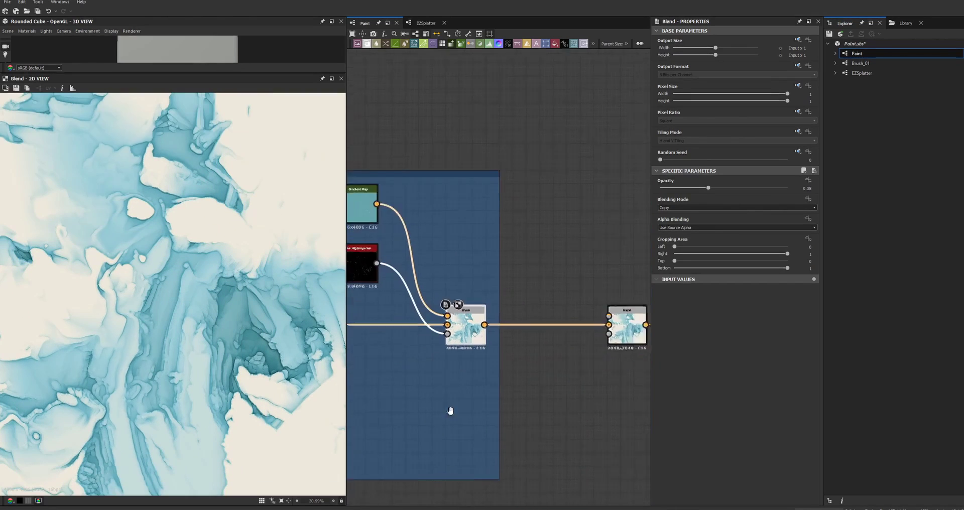
scroll(477, 406, "down", 3)
scroll(548, 375, "up", 2)
scroll(226, 352, "down", 2)
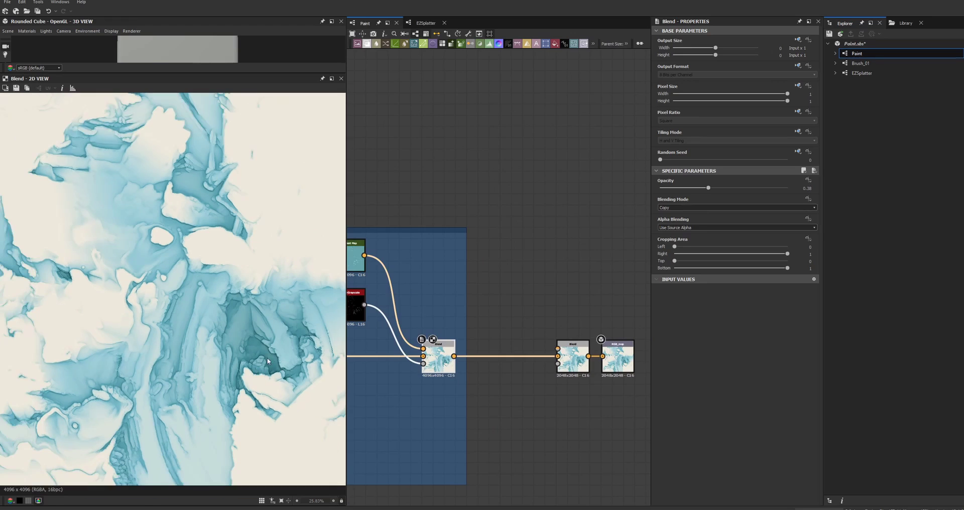
scroll(210, 307, "down", 1)
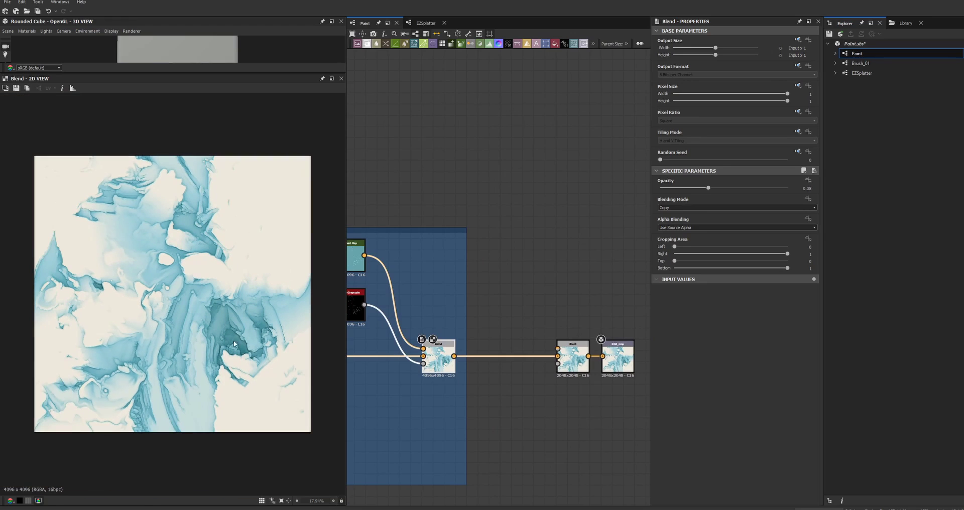
Step: Return through the graph to the first frame and look at how the Brush_01 nodes connect to EZ Splatter
middle_click_drag(423, 442, 540, 408)
scroll(527, 416, "down", 4)
middle_click_drag(484, 430, 626, 404)
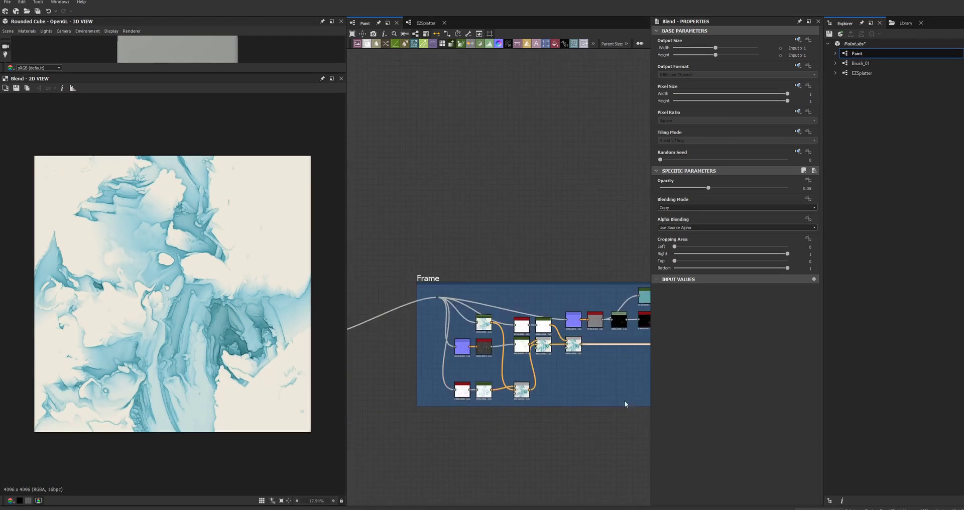
scroll(499, 454, "down", 1)
middle_click_drag(376, 454, 630, 431)
middle_click_drag(456, 461, 617, 446)
middle_click_drag(435, 456, 567, 450)
middle_click_drag(442, 430, 515, 433)
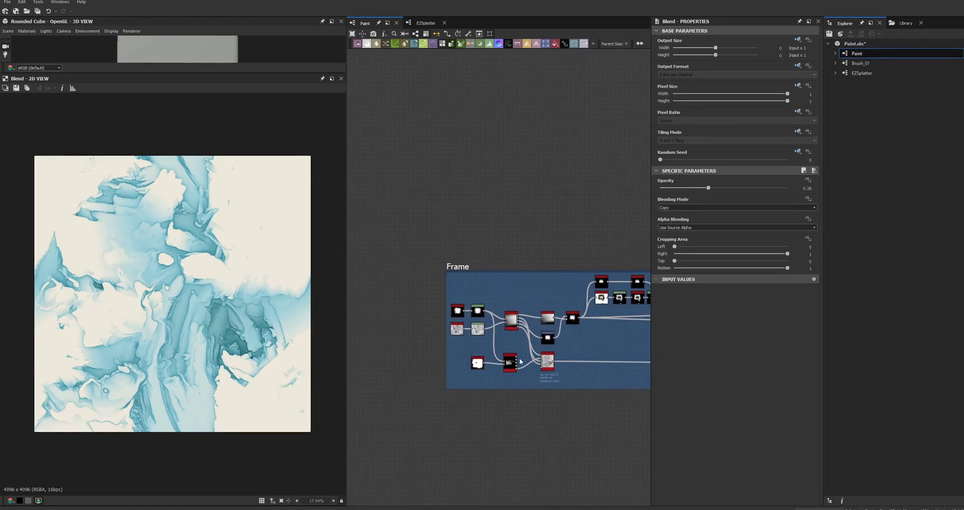
scroll(517, 354, "up", 5)
scroll(507, 330, "up", 1)
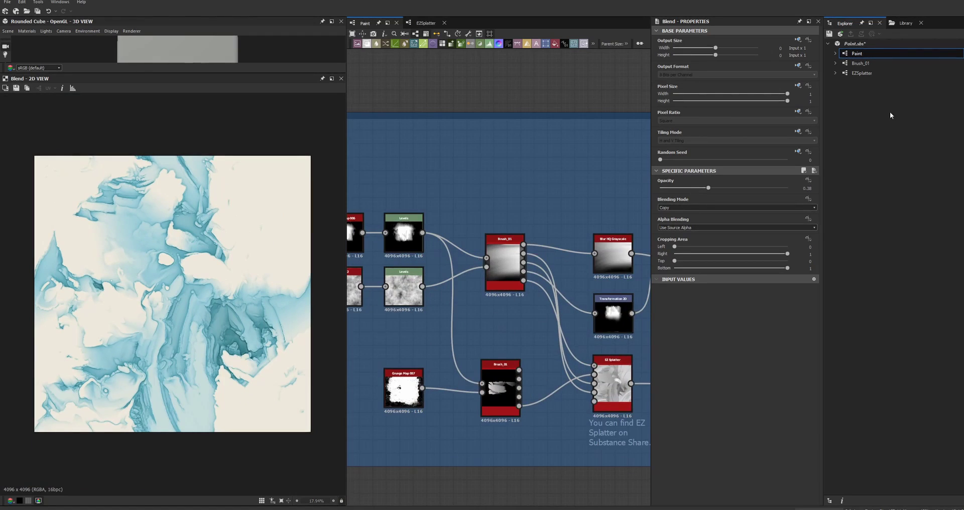
Step: Open the Brush_01 graph and preview the Slope Blur Grayscale stage of its lower node chain in the 2D view
left_click(863, 63)
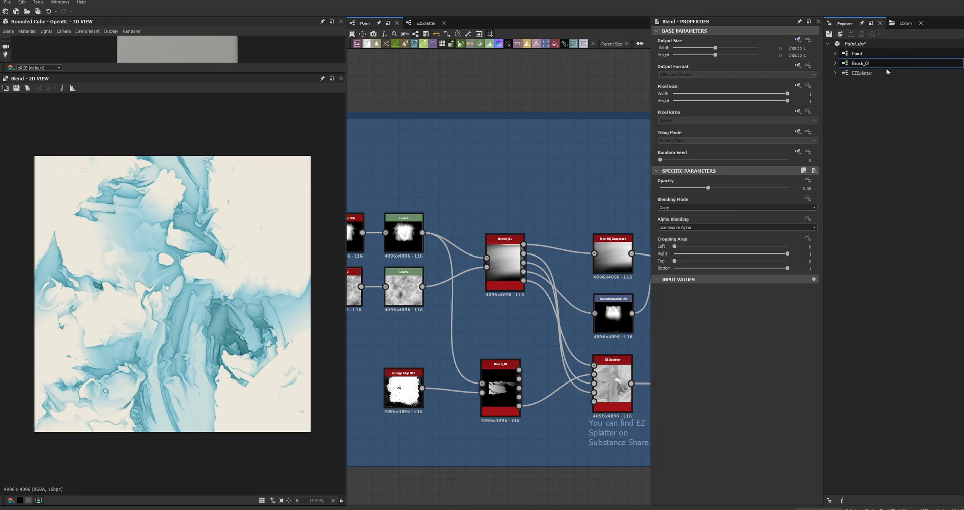
scroll(546, 258, "up", 1)
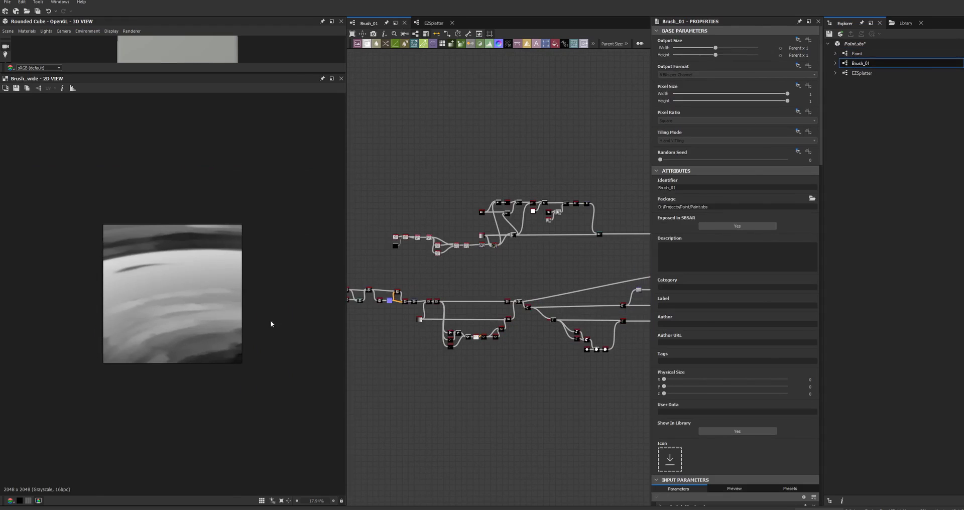
mouse_move(502, 446)
middle_mouse_down()
mouse_move(636, 402)
mouse_move(502, 380)
middle_mouse_up()
scroll(604, 397, "down", 3)
left_click_drag(575, 368, 404, 300)
scroll(513, 317, "up", 8)
left_click(514, 297)
middle_click_drag(463, 313, 739, 317)
scroll(527, 277, "up", 3)
double_click(527, 273)
middle_click_drag(520, 323, 105, 284)
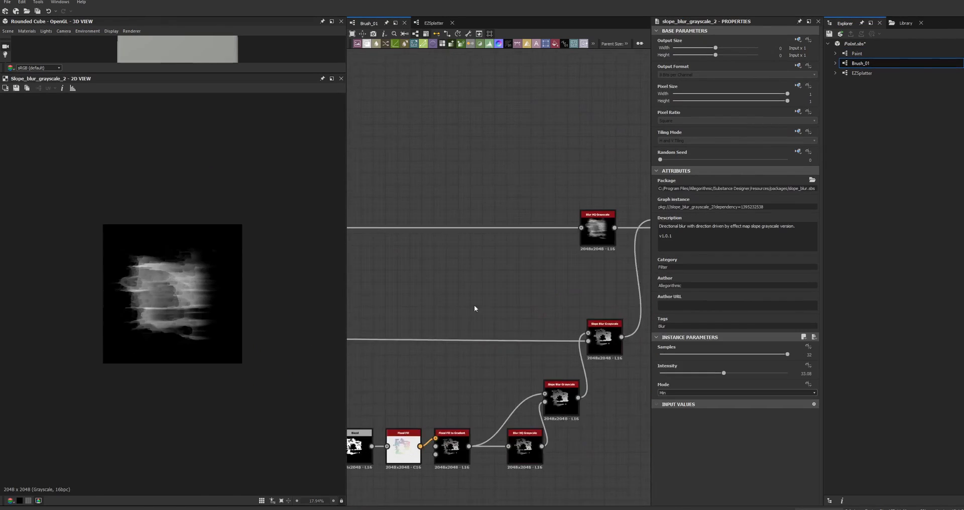
Step: Preview the Max (Lighten) Blend node that combines the Blur HQ and Slope Blur Grayscale branches
middle_click_drag(474, 308, 351, 303)
middle_click_drag(629, 355, 578, 355)
middle_click_drag(641, 319, 577, 351)
double_click(433, 261)
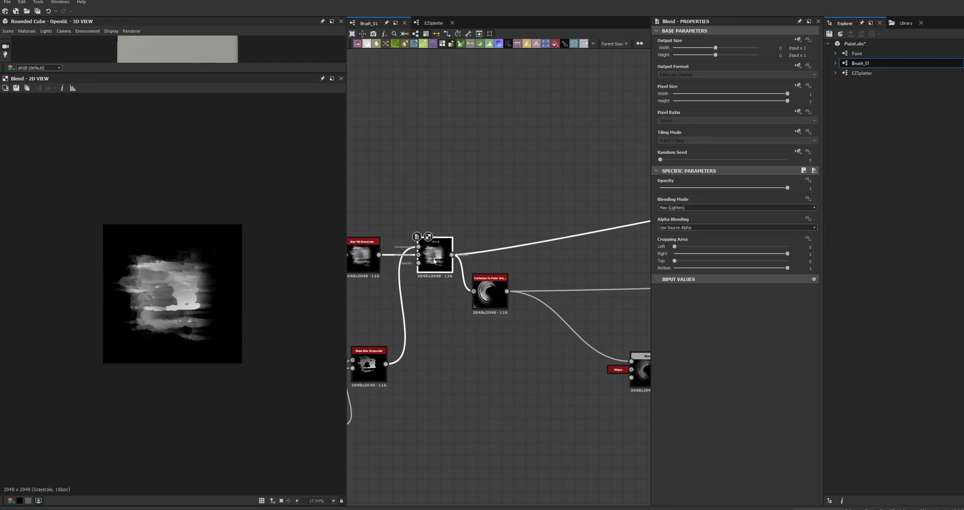
Step: Preview the Cartesian To Polar Grayscale node and inspect its curved brush strokes up close in the 2D view
scroll(486, 294, "up", 3)
left_click(482, 274)
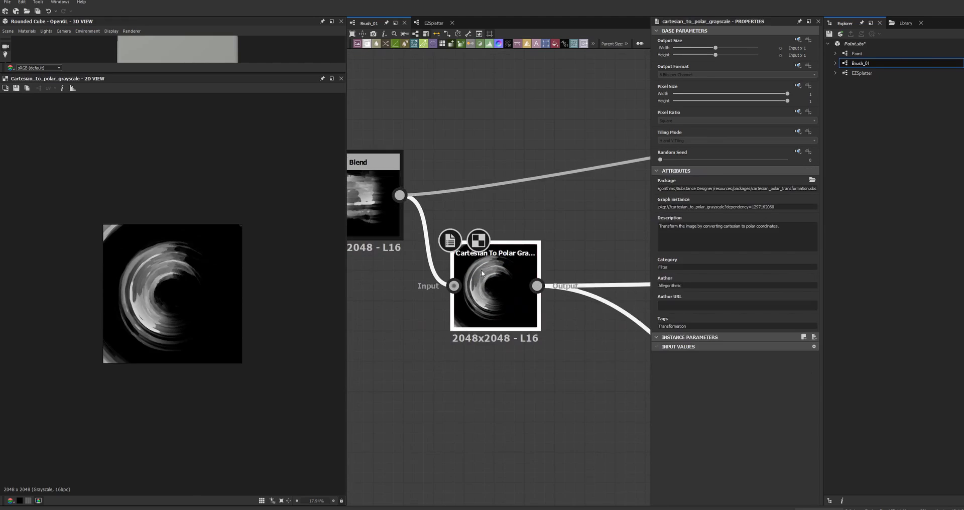
scroll(482, 274, "up", 2)
scroll(181, 313, "up", 4)
scroll(210, 271, "up", 2)
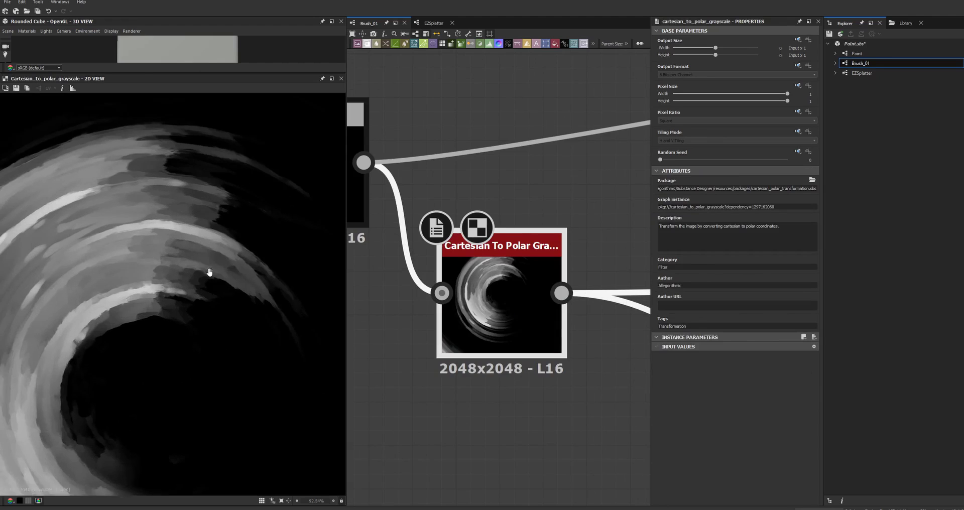
middle_click_drag(209, 272, 244, 328)
Step: Preview the Blur HQ Grayscale node and the Slope Blur Grayscale node below it, and examine the softened strokes up close
scroll(492, 447, "down", 10)
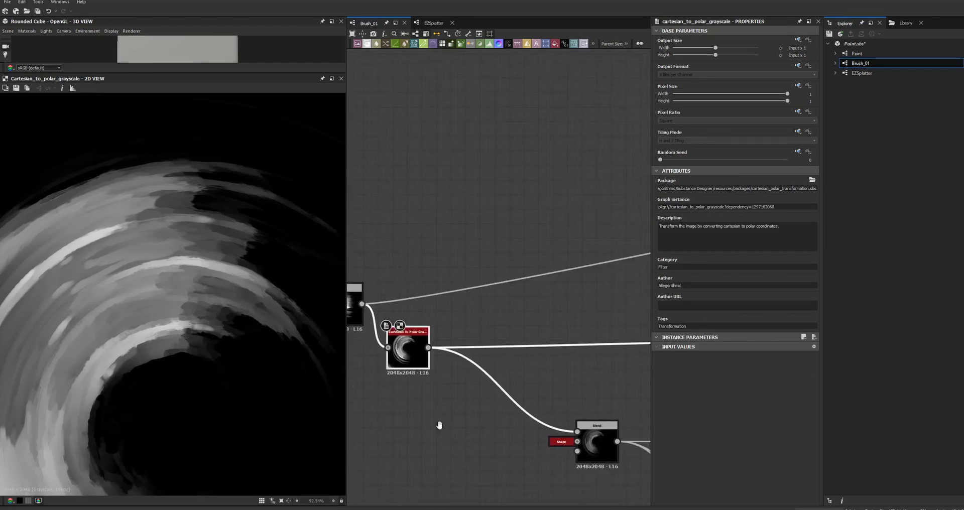
scroll(498, 322, "up", 6)
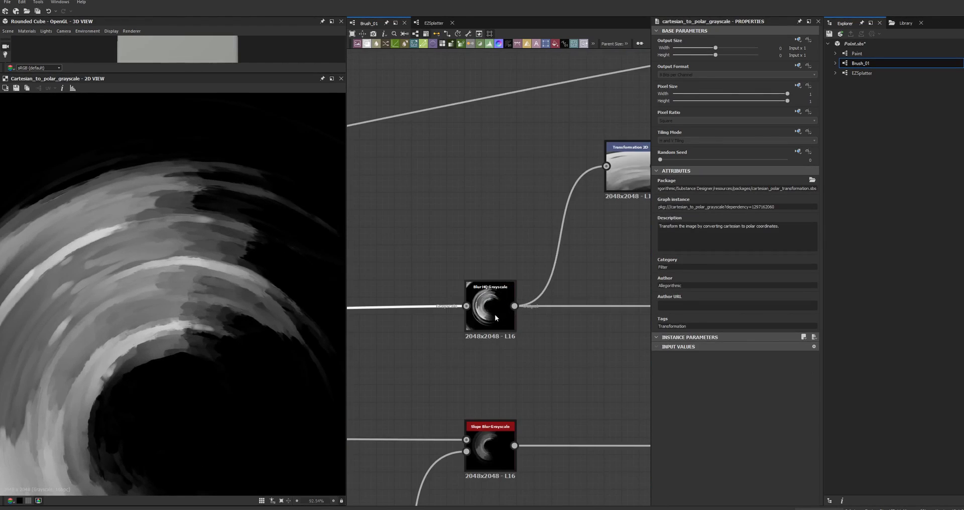
left_click(495, 314)
left_click(491, 449)
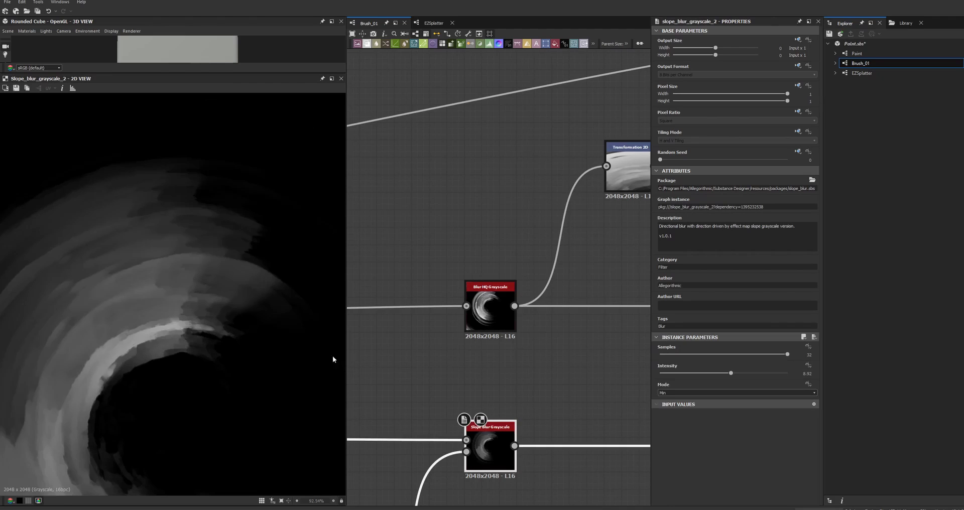
scroll(256, 256, "up", 5)
middle_click_drag(243, 210, 217, 249)
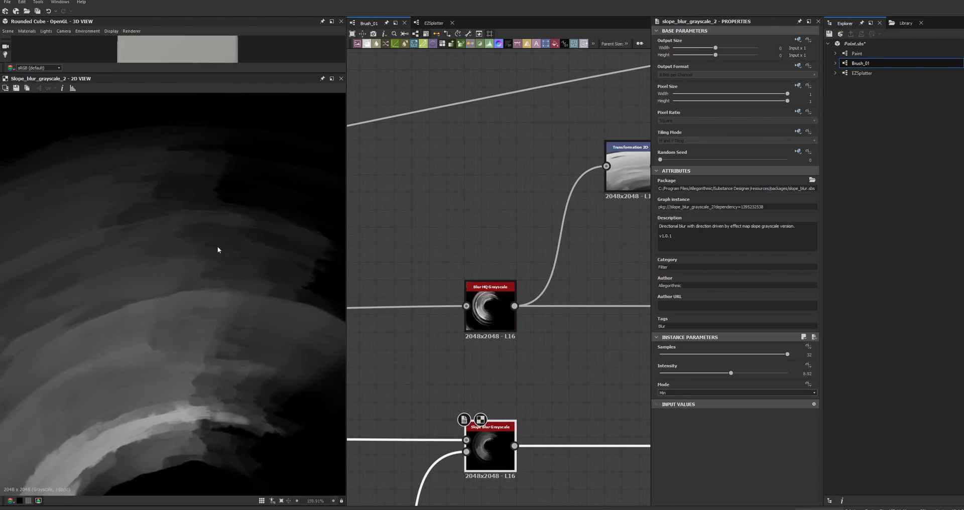
scroll(201, 262, "down", 4)
scroll(122, 183, "up", 4)
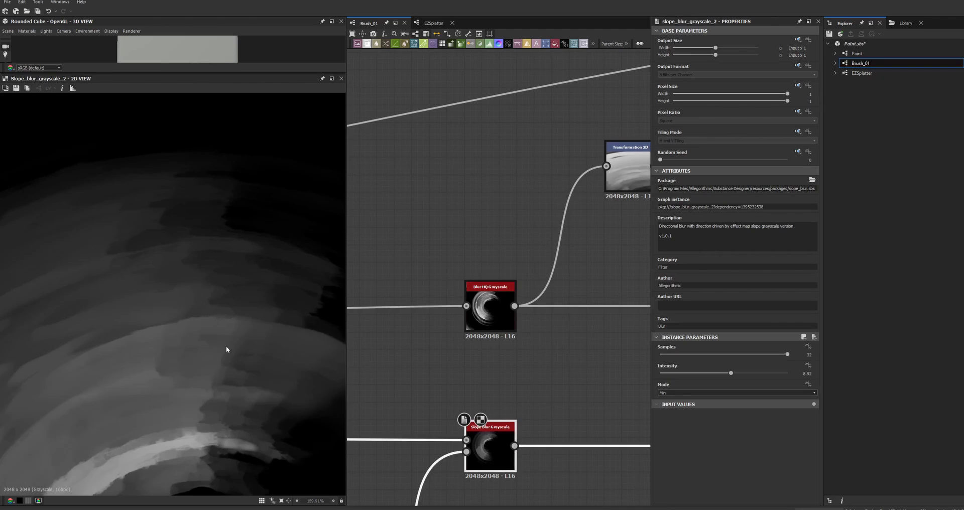
Step: Preview the Transformation 2D node fed by Blur HQ Grayscale and check its tiling in the 2D view
middle_click_drag(633, 237, 538, 339)
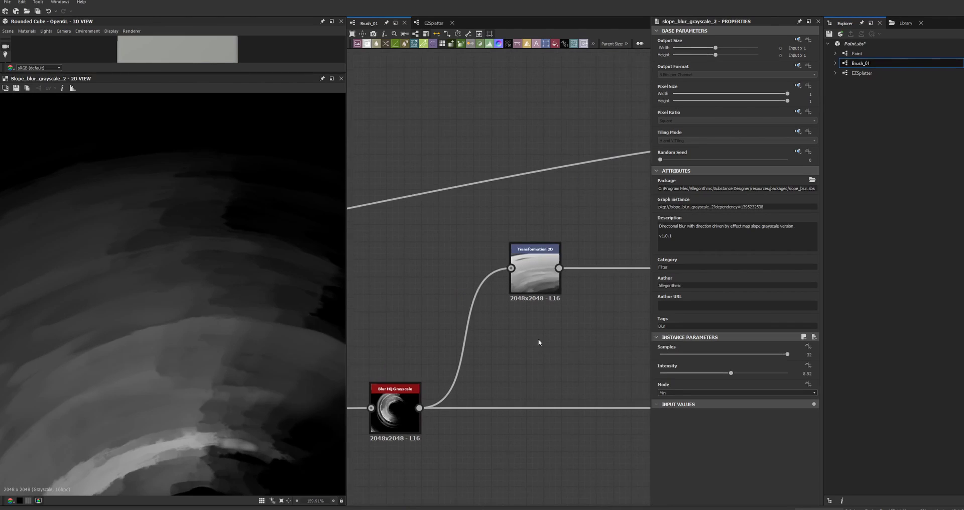
left_click(532, 276)
scroll(248, 325, "down", 3)
scroll(201, 329, "down", 2)
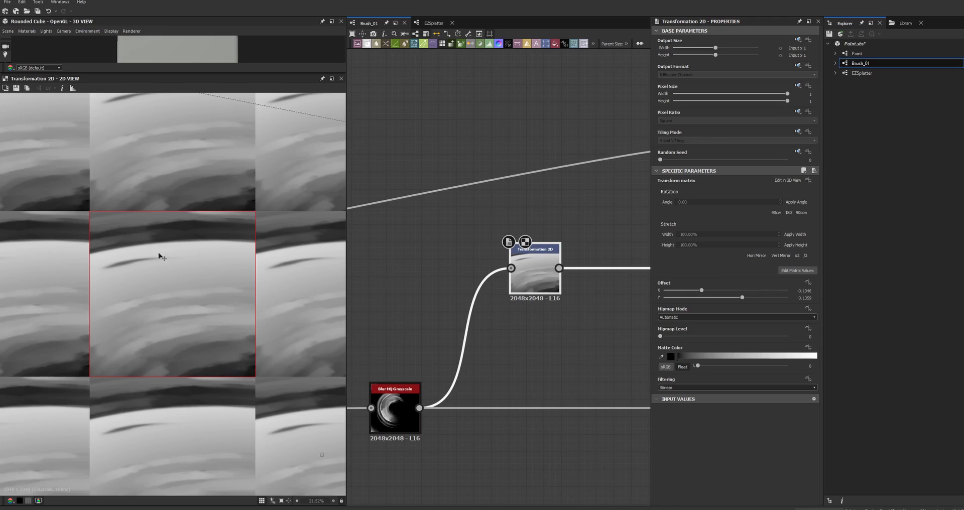
scroll(207, 314, "up", 4)
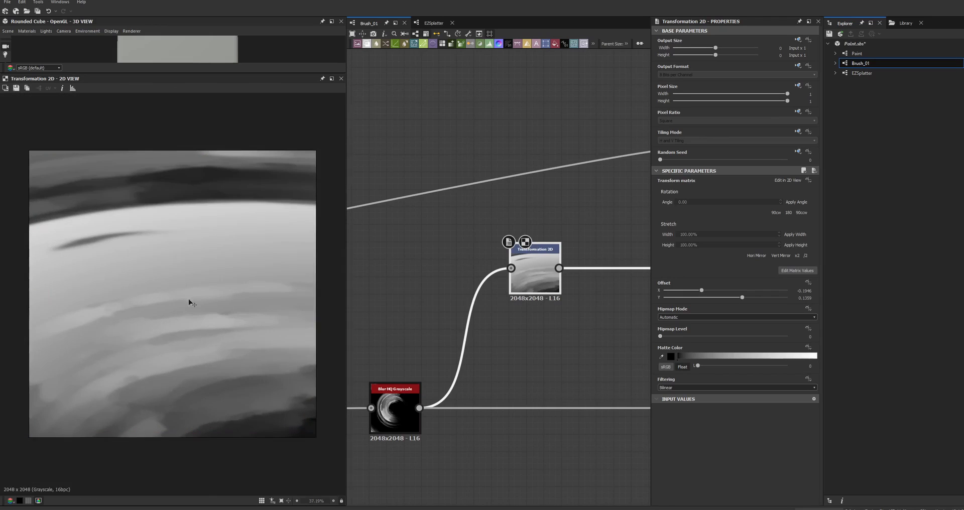
scroll(206, 317, "down", 2)
Step: Preview the Brush_chuncky output node at the upper end of the Output frame and inspect its stroke shape
scroll(441, 326, "down", 5)
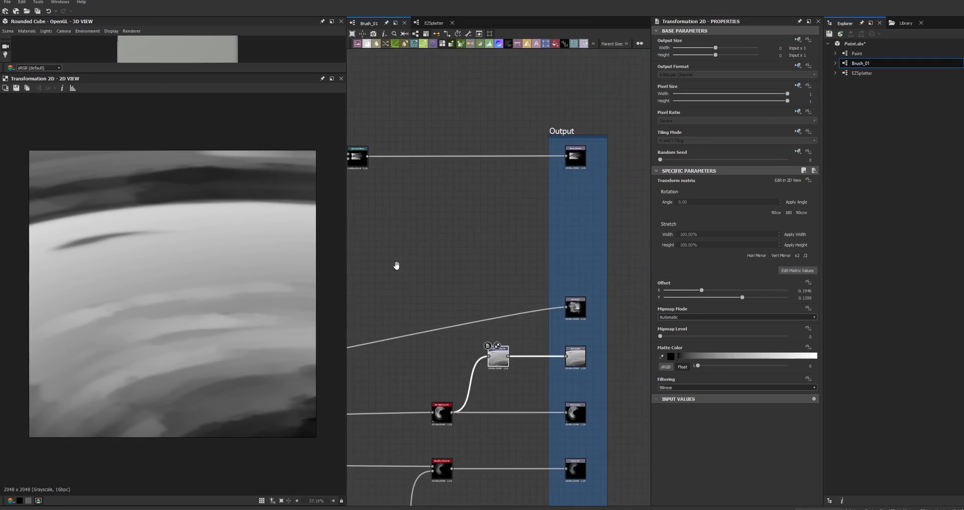
middle_click_drag(466, 344, 547, 356)
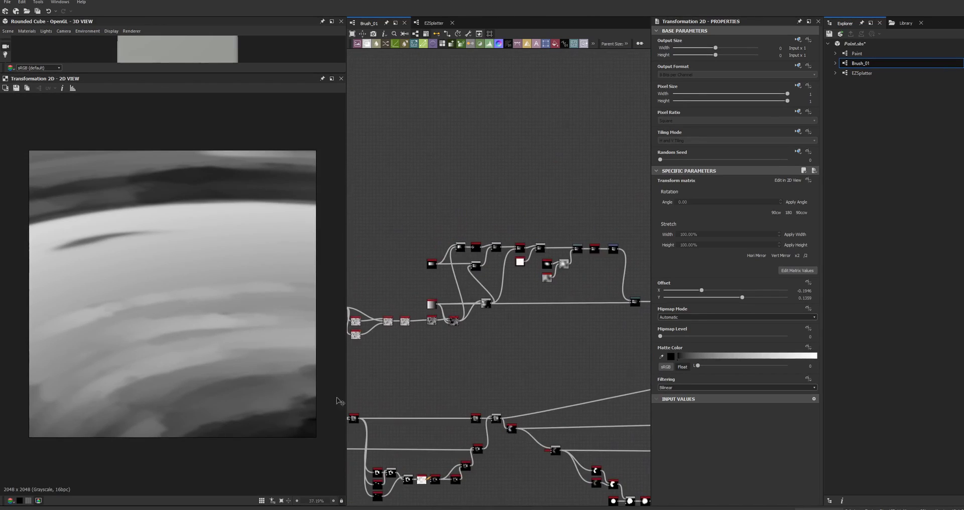
mouse_move(424, 365)
middle_mouse_down()
mouse_move(532, 370)
mouse_move(376, 361)
middle_mouse_up()
middle_click_drag(573, 356, 414, 343)
scroll(562, 292, "up", 4)
double_click(558, 285)
scroll(170, 321, "up", 5)
mouse_move(176, 327)
middle_mouse_down()
mouse_move(215, 401)
mouse_move(222, 378)
middle_mouse_up()
scroll(215, 401, "down", 2)
scroll(246, 336, "down", 1)
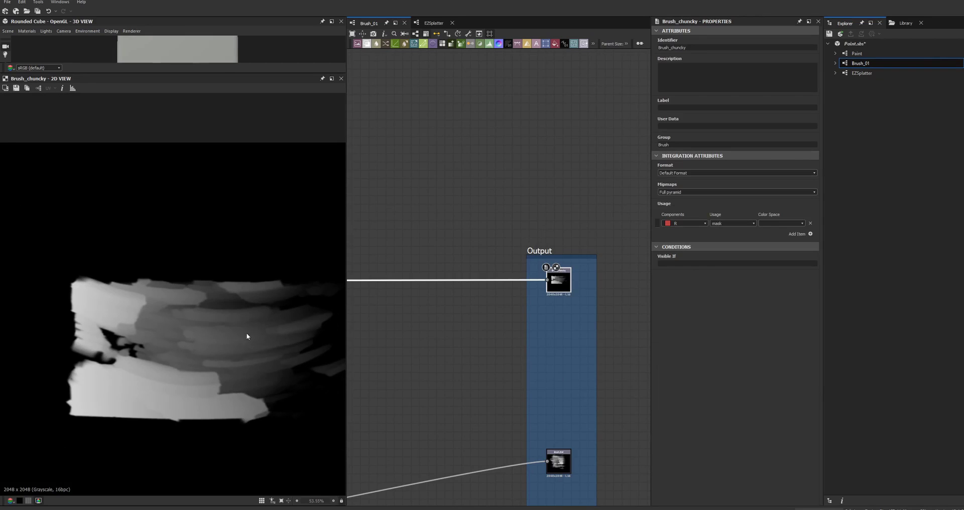
Step: Go back to the start of the chunky brush chain and preview the Histogram Scan node's noise
middle_click_drag(423, 395, 610, 348)
scroll(570, 346, "down", 4)
middle_click_drag(371, 359, 567, 364)
middle_click_drag(454, 362, 566, 367)
scroll(477, 337, "up", 3)
scroll(580, 346, "down", 1)
scroll(467, 357, "up", 3)
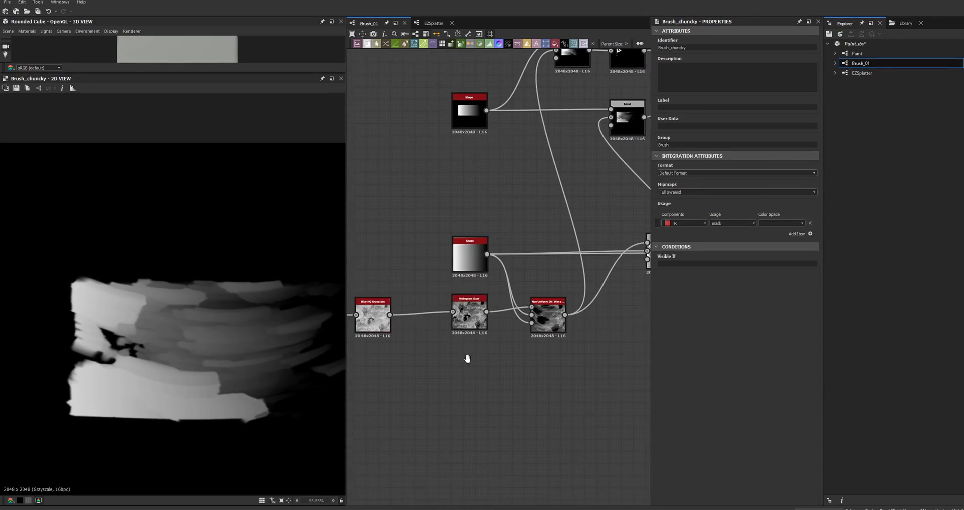
double_click(464, 315)
scroll(202, 360, "down", 3)
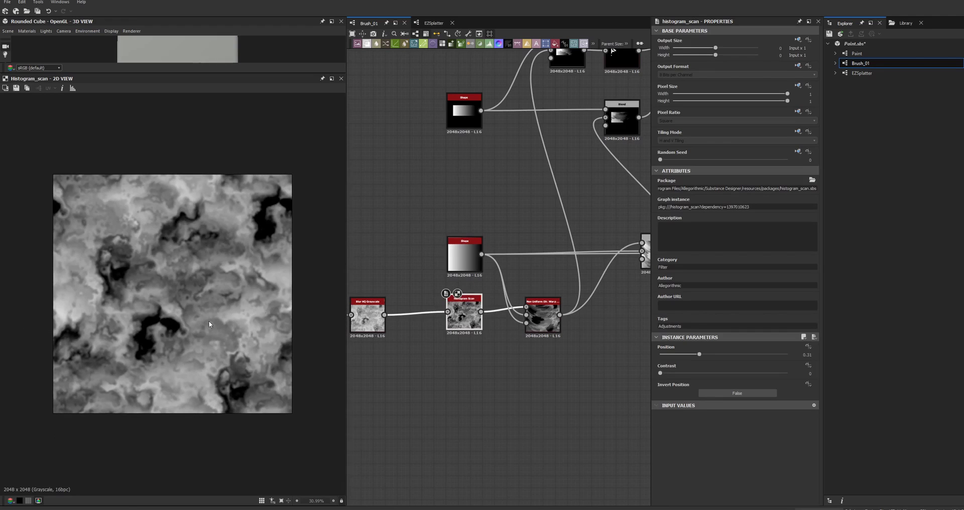
Step: Preview the Non Uniform Directional Warp node and compare it with the Histogram Scan node that feeds it
scroll(502, 351, "up", 5)
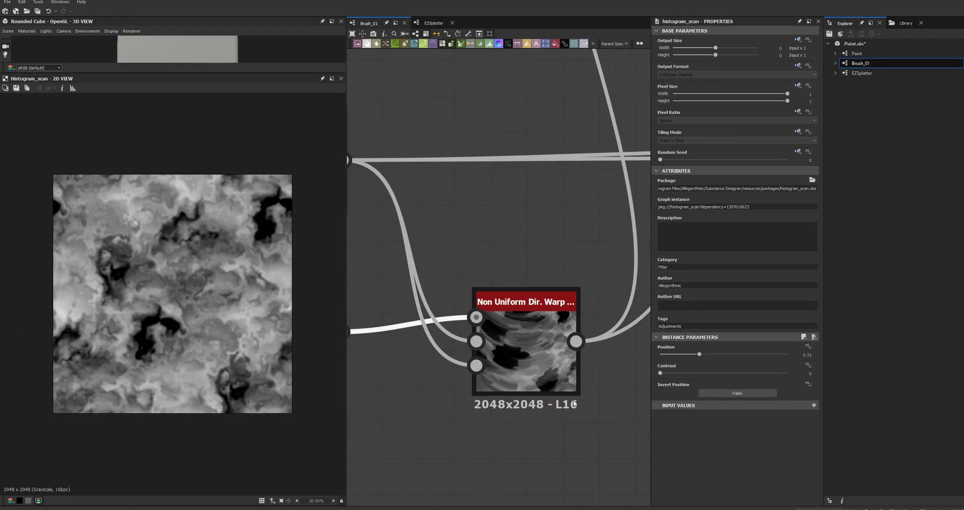
double_click(501, 358)
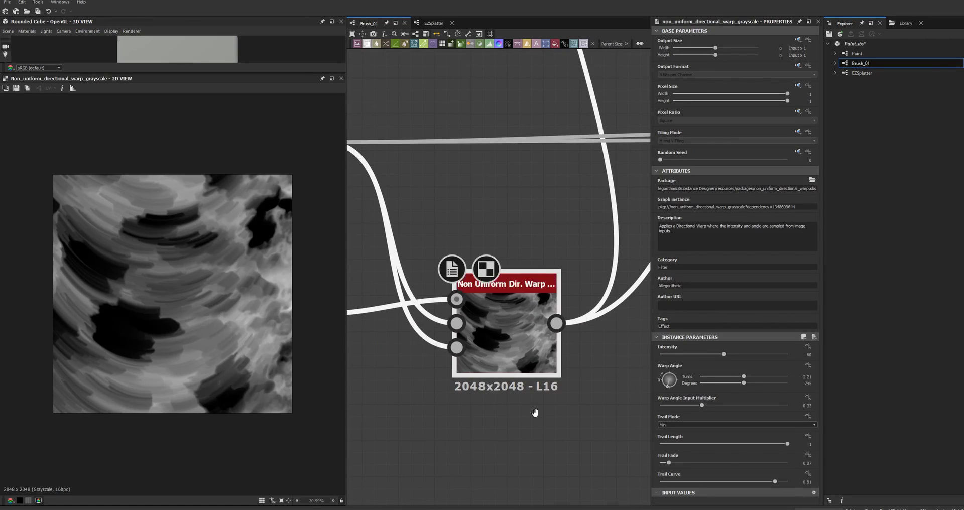
scroll(533, 399, "down", 4)
middle_click_drag(534, 412, 506, 416)
scroll(354, 348, "up", 1)
scroll(271, 327, "up", 2)
scroll(241, 335, "down", 1)
double_click(502, 342)
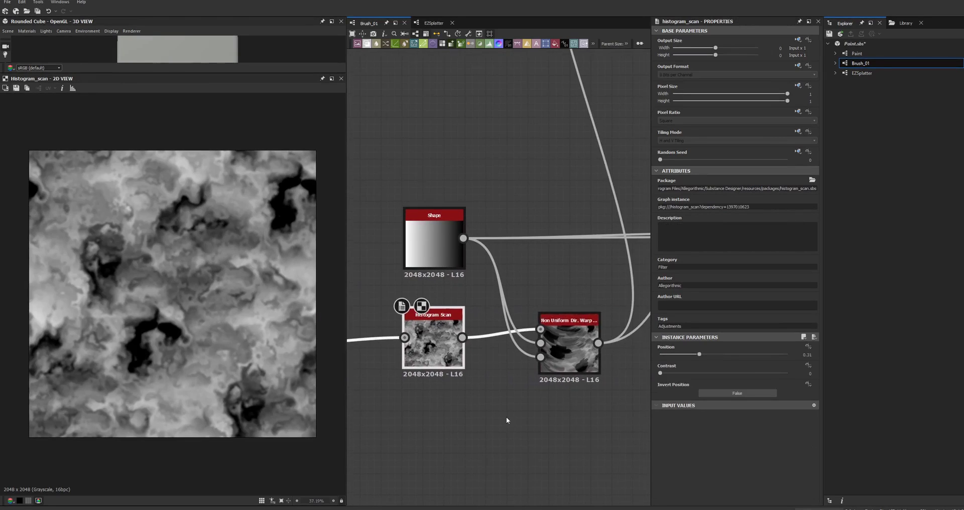
double_click(565, 361)
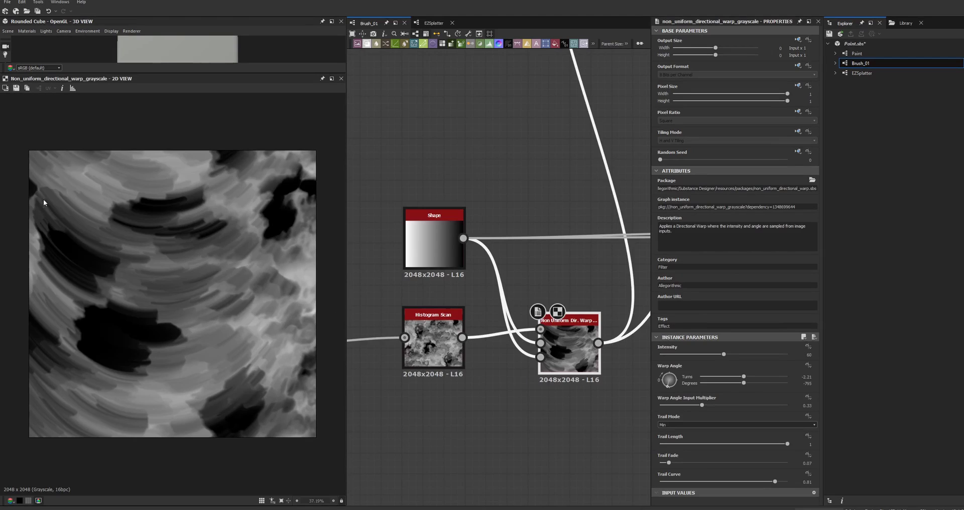
Step: Preview the Blend node that combines the Non Uniform Directional Warp result with the gradient Shape
scroll(537, 226, "down", 3)
middle_click_drag(606, 262, 523, 408)
middle_click_drag(594, 382, 527, 387)
scroll(480, 393, "up", 1)
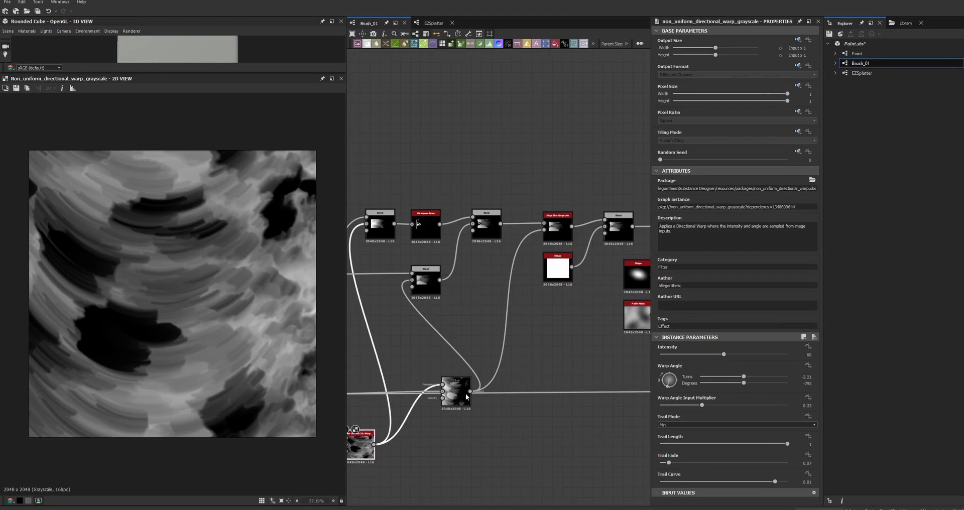
double_click(460, 393)
Step: Preview the Directional Warp node at the end of the chunky brush chain in the 2D view
middle_click_drag(606, 462, 336, 420)
scroll(361, 416, "down", 3)
scroll(504, 389, "up", 4)
double_click(503, 370)
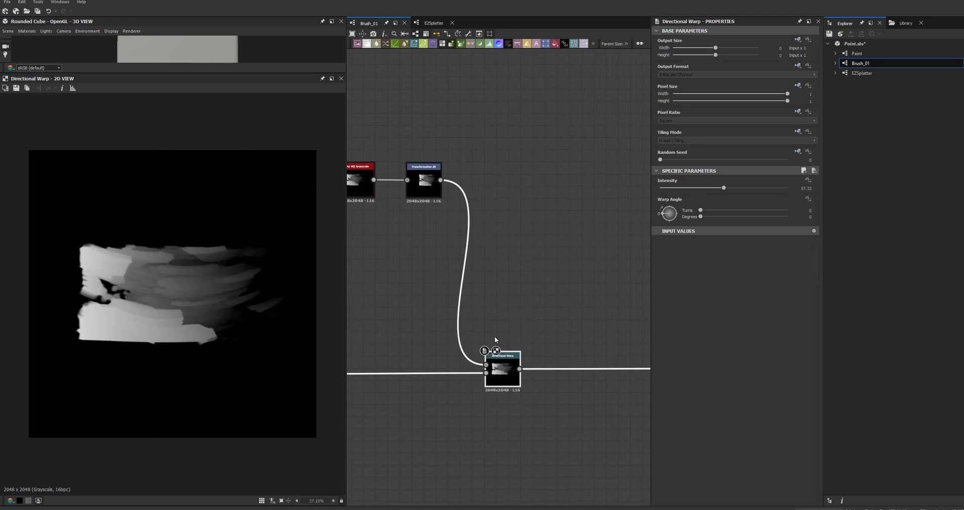
Step: Return to the Subtract Blend node that drives the Directional Warp and examine its tiled pattern in the 2D view
scroll(494, 339, "down", 3)
scroll(507, 331, "up", 2)
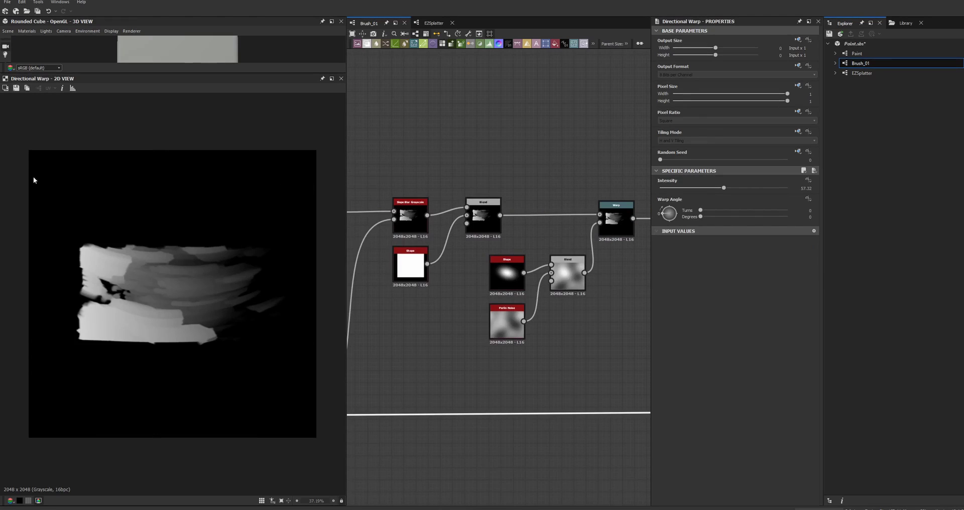
middle_click_drag(513, 371, 619, 362)
scroll(532, 354, "down", 2)
double_click(417, 401)
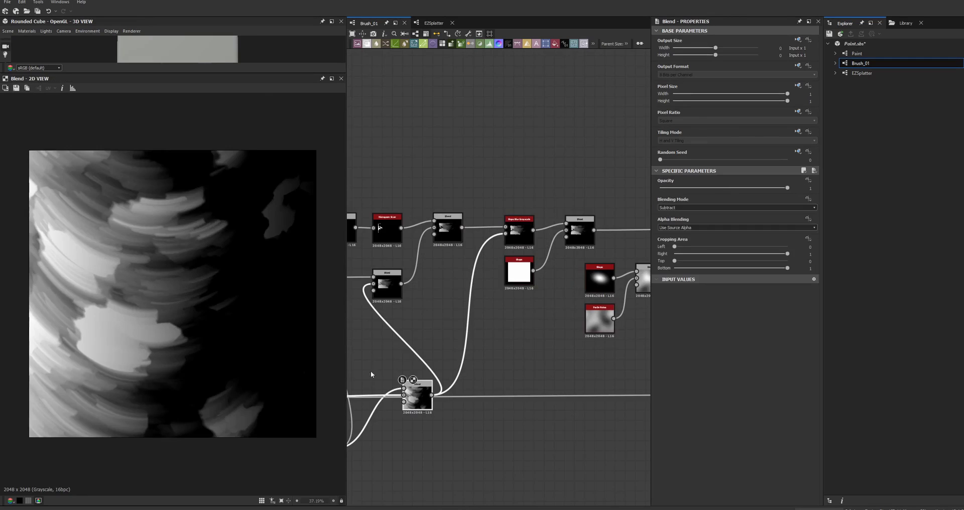
key("space")
scroll(284, 261, "down", 2)
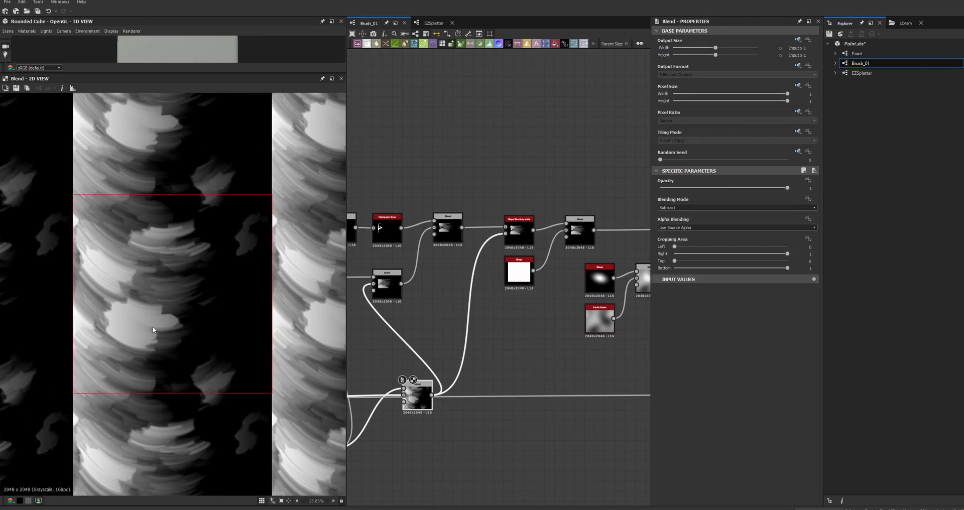
scroll(236, 303, "up", 2)
scroll(578, 423, "down", 3)
Step: Preview the Brush_chuncky output node again in the 2D view
mouse_move(634, 438)
middle_mouse_down()
mouse_move(537, 402)
mouse_move(364, 372)
middle_mouse_up()
scroll(527, 344, "up", 3)
double_click(520, 333)
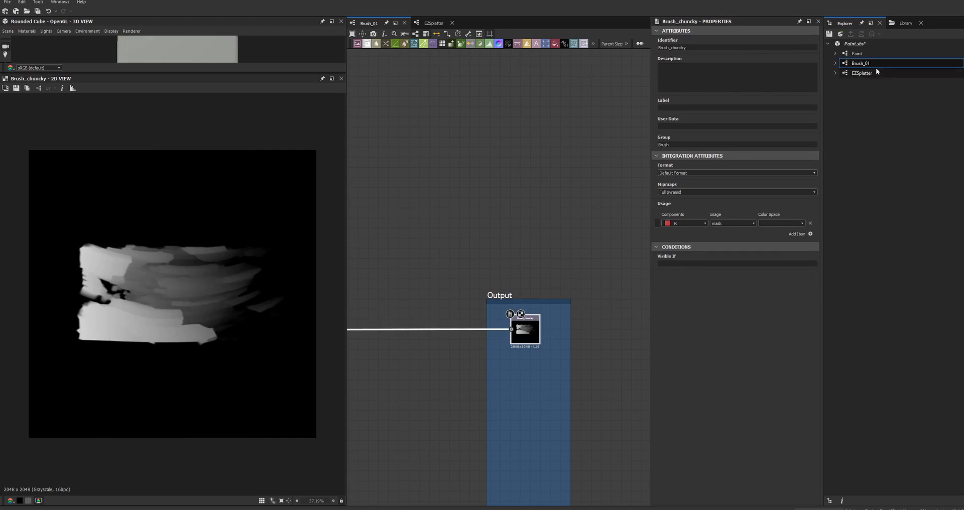
Step: Reopen the Paint graph and preview the chunky output of the lower Brush_01 node in the first frame
left_click(863, 52)
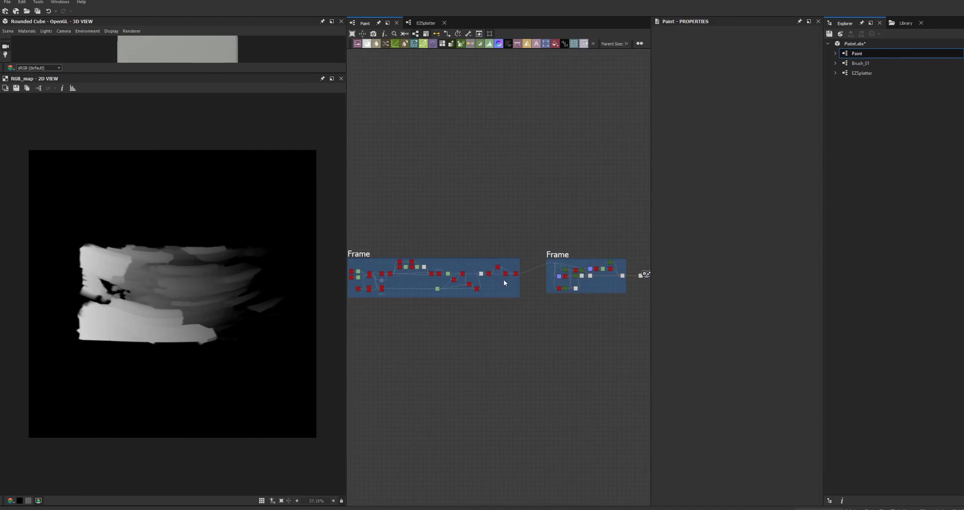
scroll(390, 291, "up", 5)
scroll(456, 308, "up", 2)
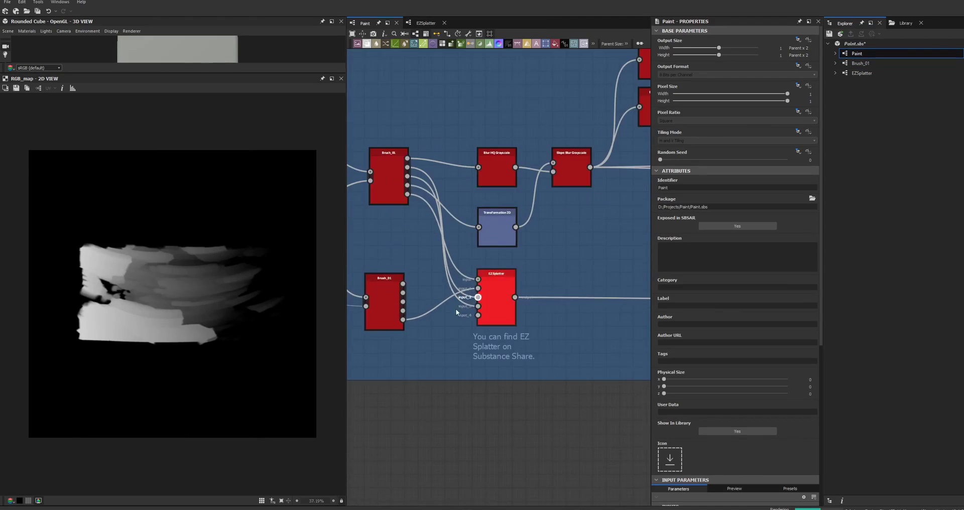
scroll(486, 345, "up", 2)
scroll(427, 310, "up", 1)
double_click(427, 310)
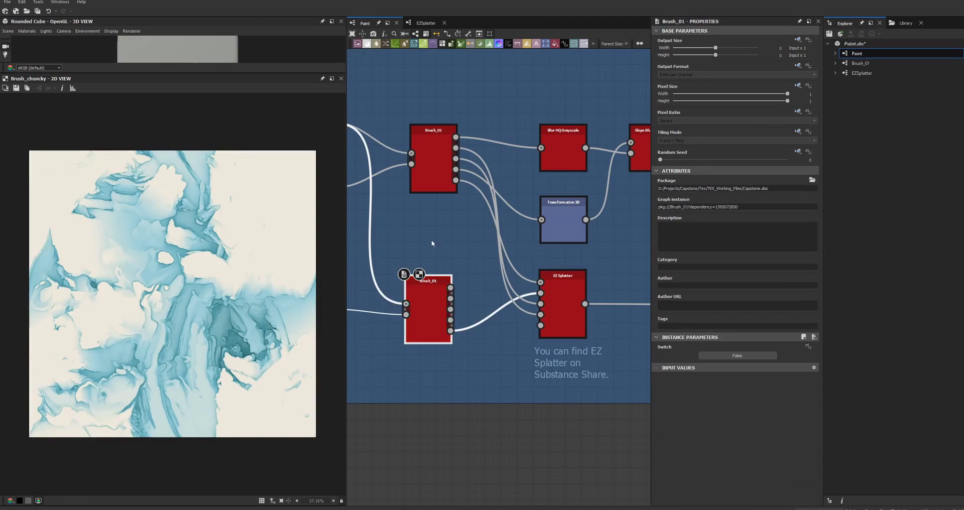
middle_click_drag(432, 243, 490, 258)
scroll(168, 319, "down", 2)
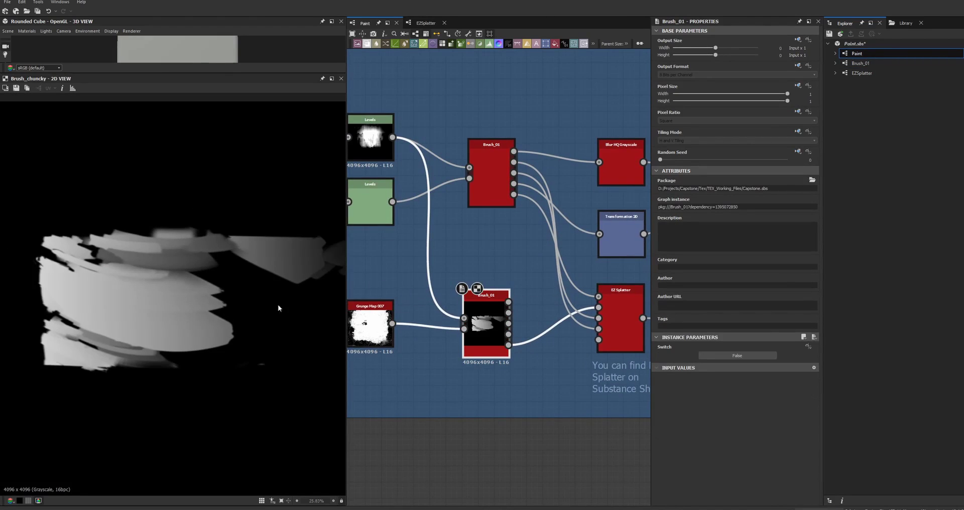
Step: Preview the EZ Splatter node fed by the two Brush_01 nodes in the 2D view
middle_click_drag(508, 396, 432, 371)
double_click(558, 304)
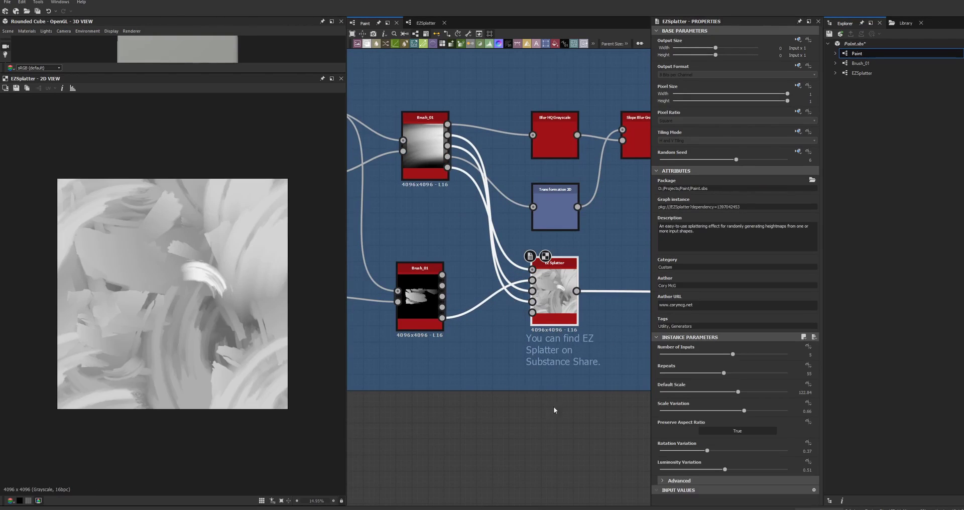
scroll(553, 410, "down", 8)
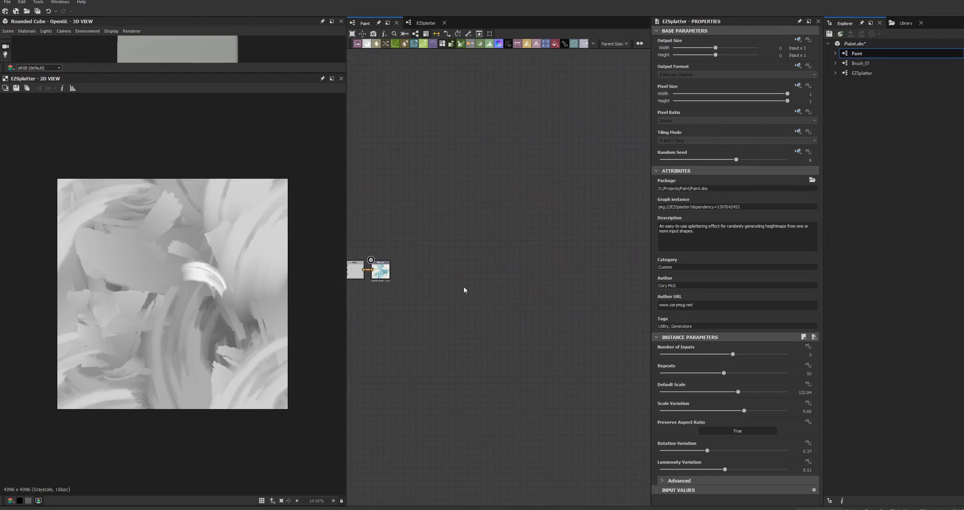
Step: Preview the Paint graph's RGB_map output in the 2D view and examine the gradient and blend nodes that colour it
scroll(464, 290, "up", 5)
double_click(507, 275)
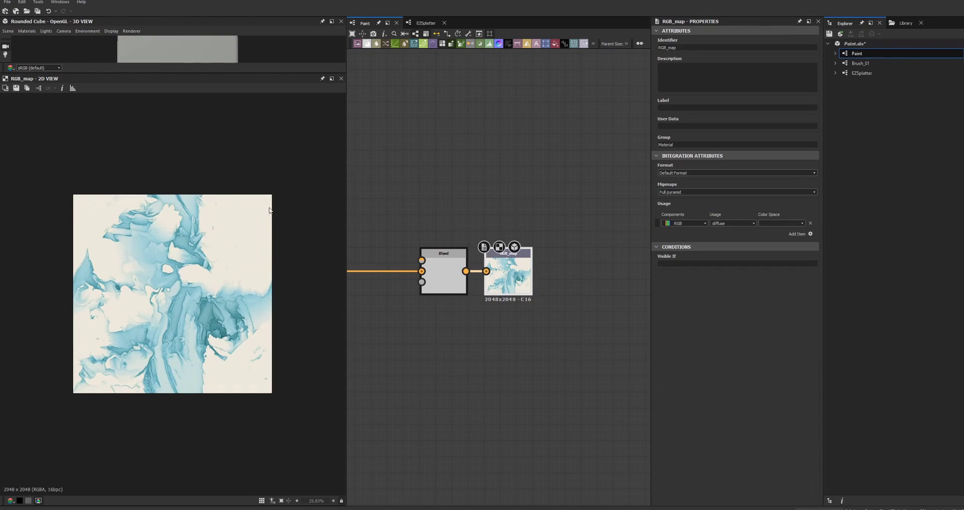
middle_click_drag(354, 373, 517, 379)
middle_click_drag(420, 379, 504, 391)
scroll(504, 391, "down", 4)
middle_click_drag(439, 411, 620, 405)
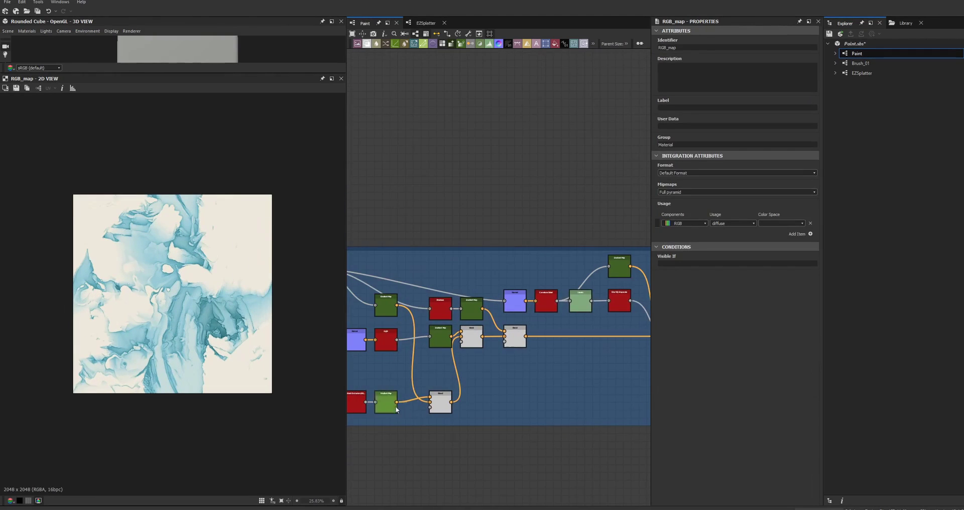
scroll(154, 304, "up", 1)
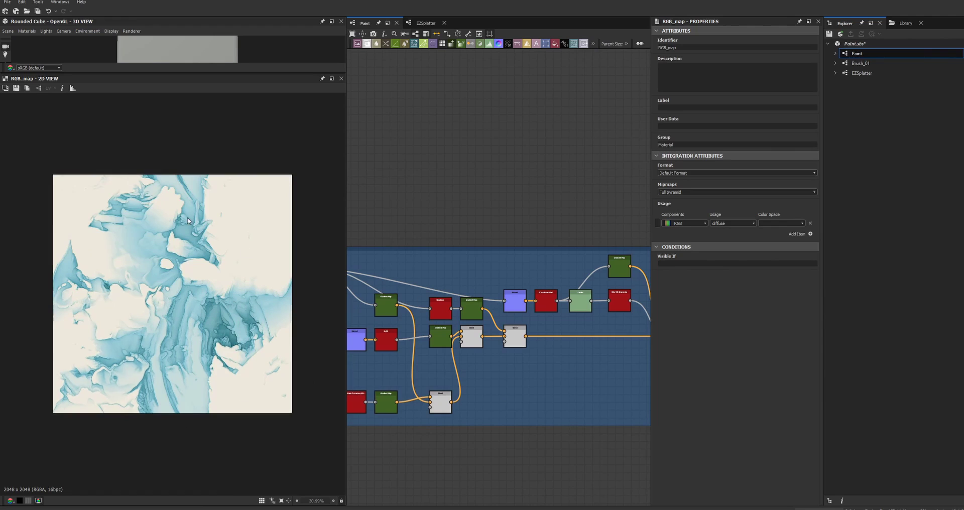
scroll(221, 288, "up", 1)
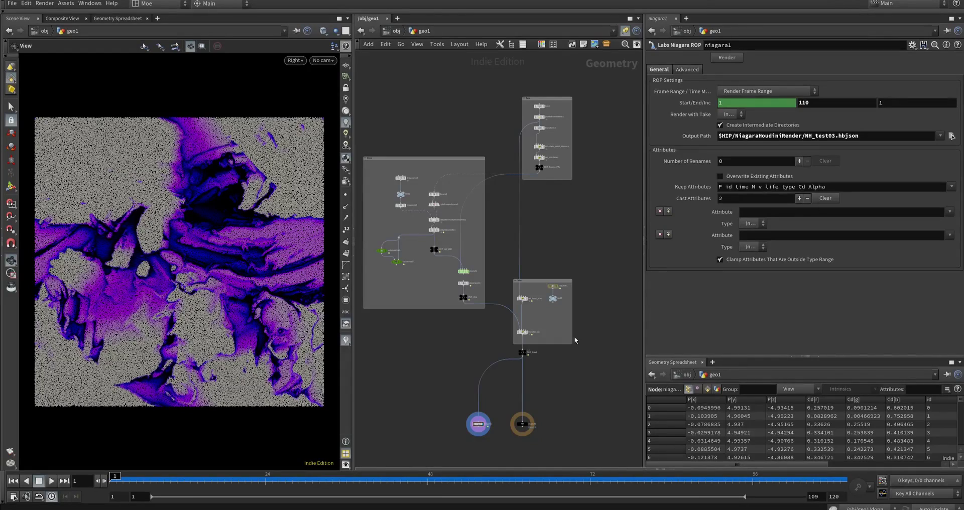
Step: Switch to Houdini, play the coloured particle simulation in geo1 while examining its network, and return the timeline to frame 1
middle_click_drag(566, 372, 568, 366)
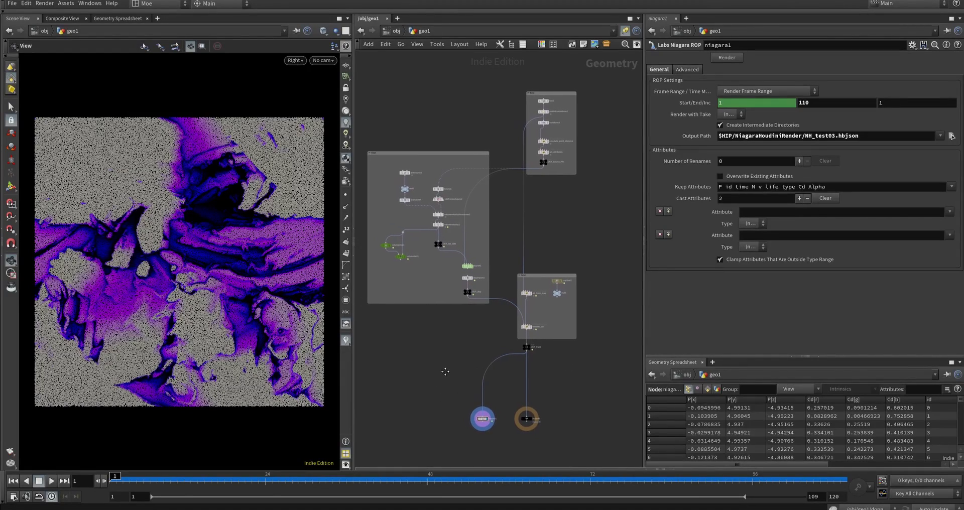
left_click(51, 481)
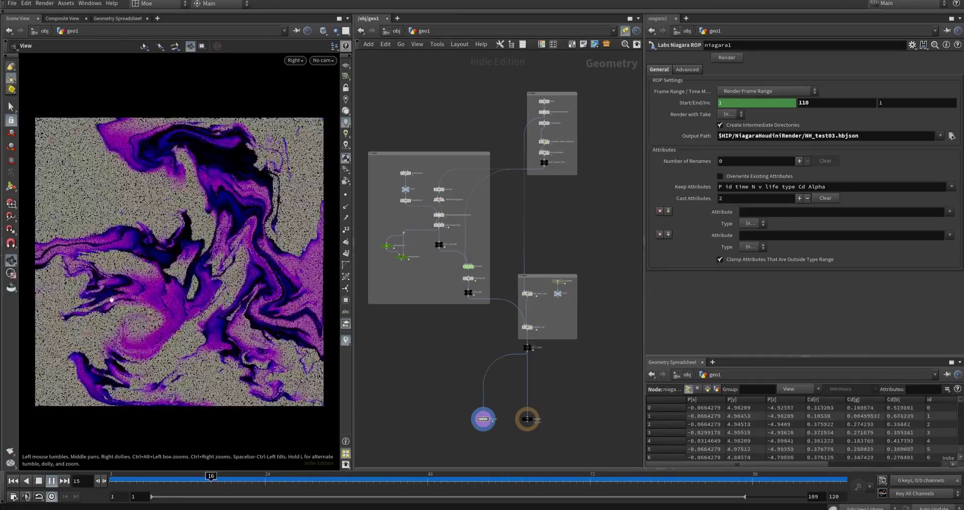
scroll(469, 273, "up", 4)
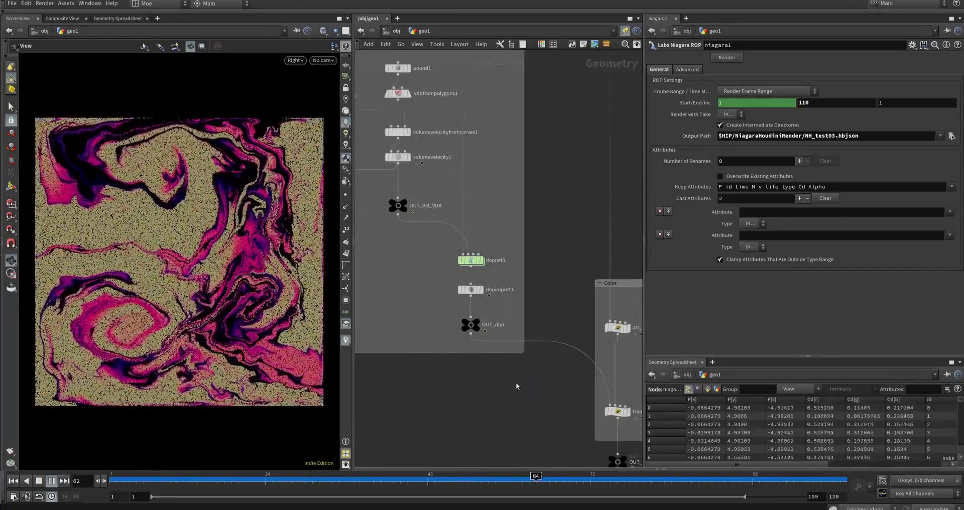
scroll(516, 383, "down", 1)
middle_click_drag(634, 367, 502, 346)
scroll(554, 296, "up", 1)
scroll(554, 297, "up", 2)
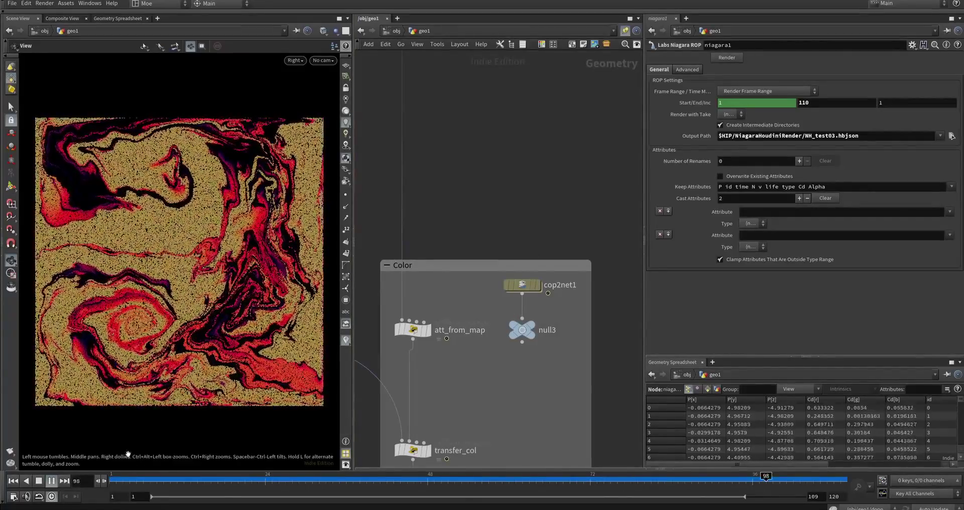
left_click(40, 482)
left_click(12, 481)
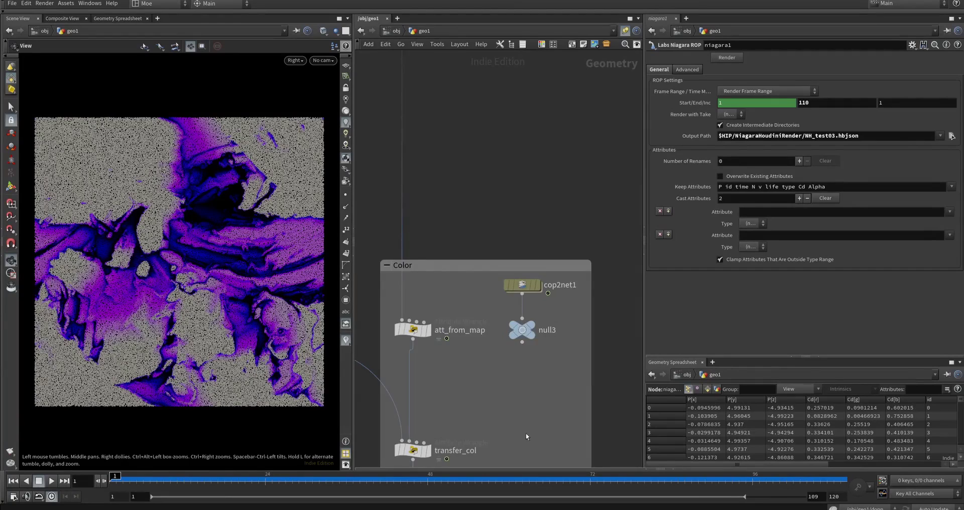
Step: Open the cop2net1 compositing network from the Color group of geo1
scroll(525, 432, "down", 2)
scroll(558, 348, "down", 2)
middle_click_drag(564, 353, 544, 333)
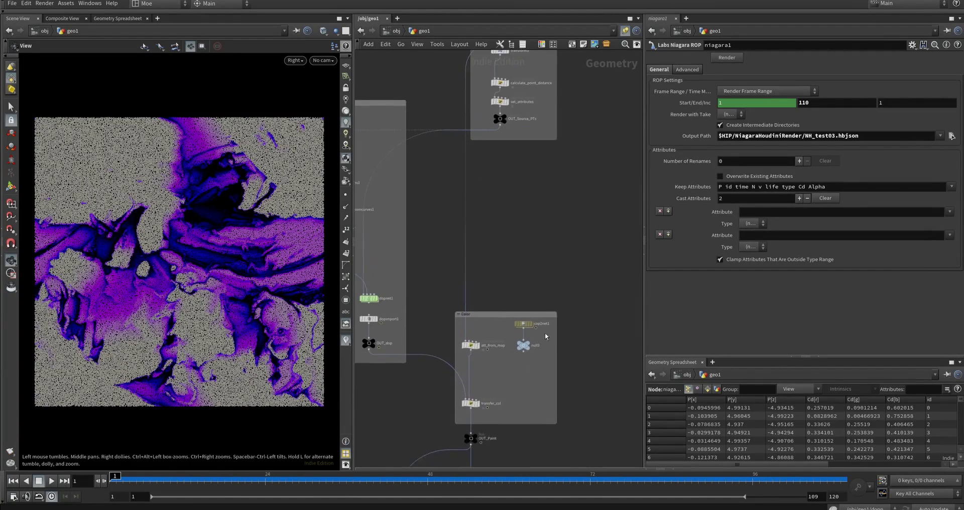
scroll(536, 328, "up", 4)
double_click(512, 319)
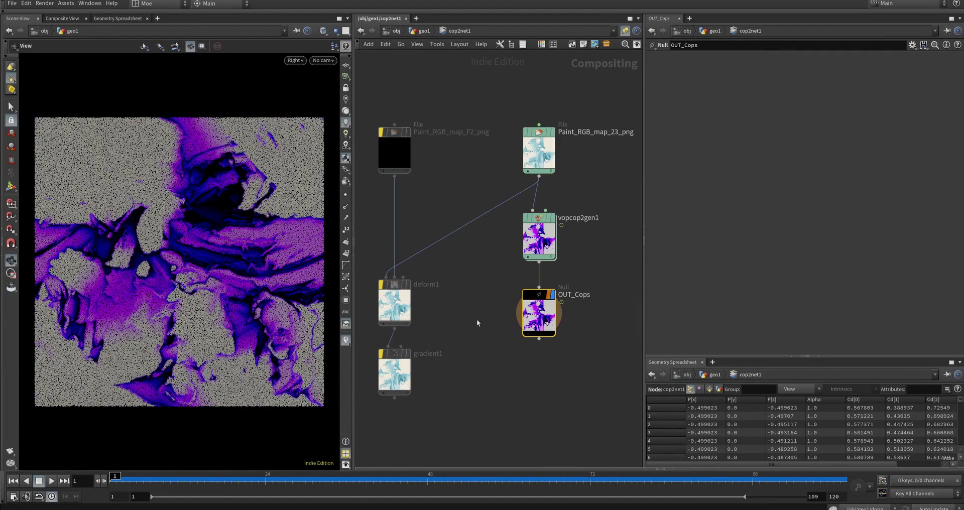
middle_click_drag(493, 326, 462, 346)
left_click(465, 300)
middle_click_drag(466, 301, 478, 324)
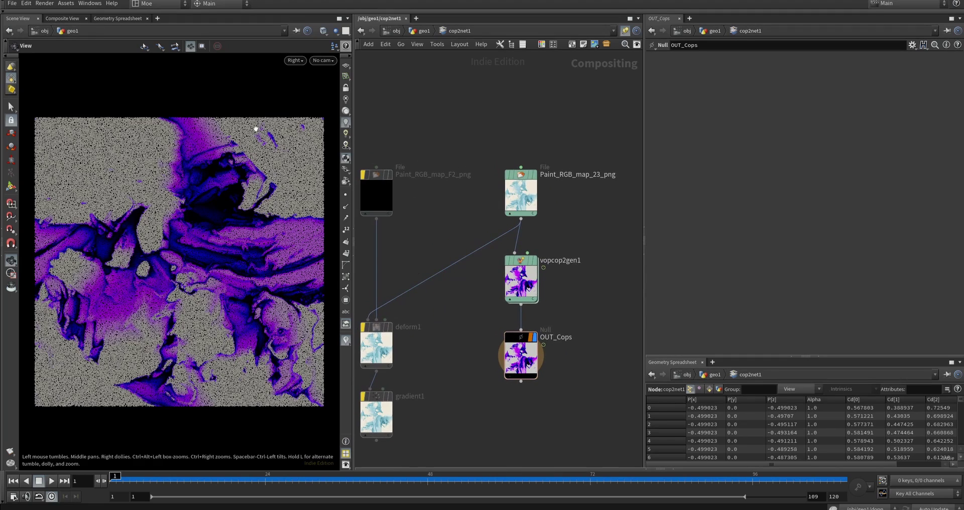
Step: Preview the Paint_RGB_map_23_png file node and the vopcop2gen1 node in the Composite View
left_click(62, 18)
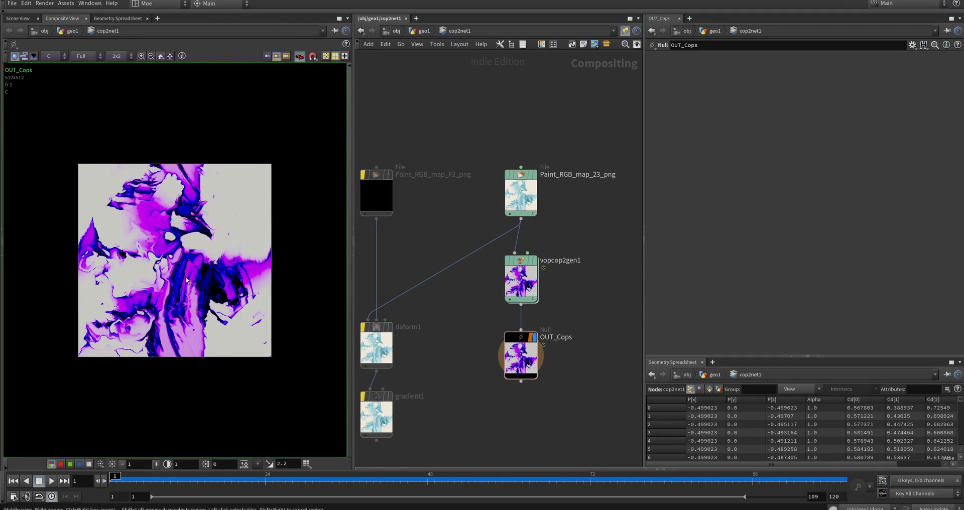
scroll(201, 277, "up", 2)
left_click(521, 197)
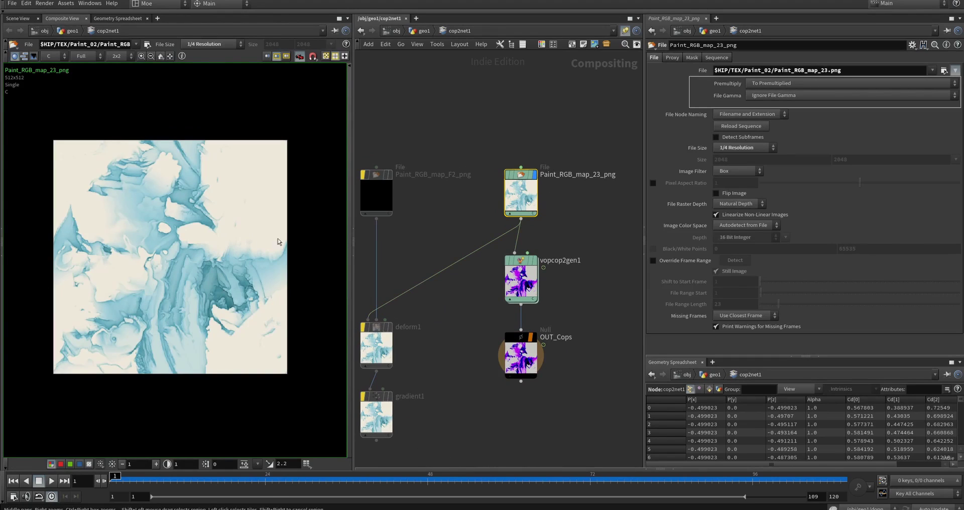
left_click(521, 284)
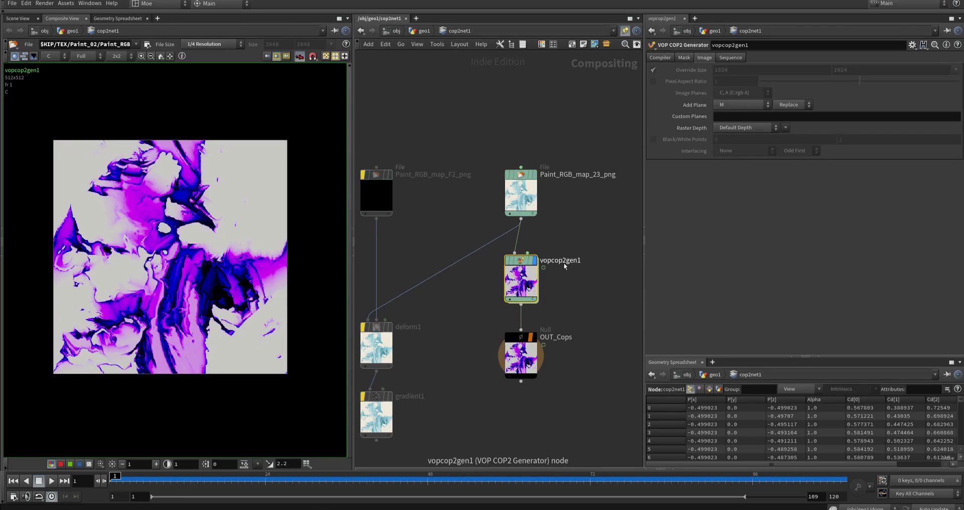
Step: Open the vopcop2gen1 VEX network and examine how the global colour, X, Y and TIME outputs feed its first nodes
double_click(521, 284)
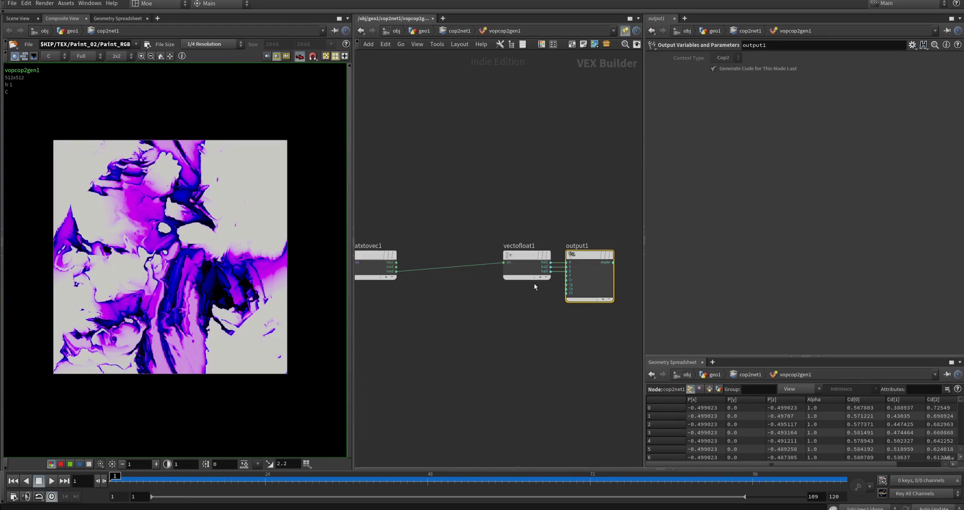
scroll(522, 327, "down", 5)
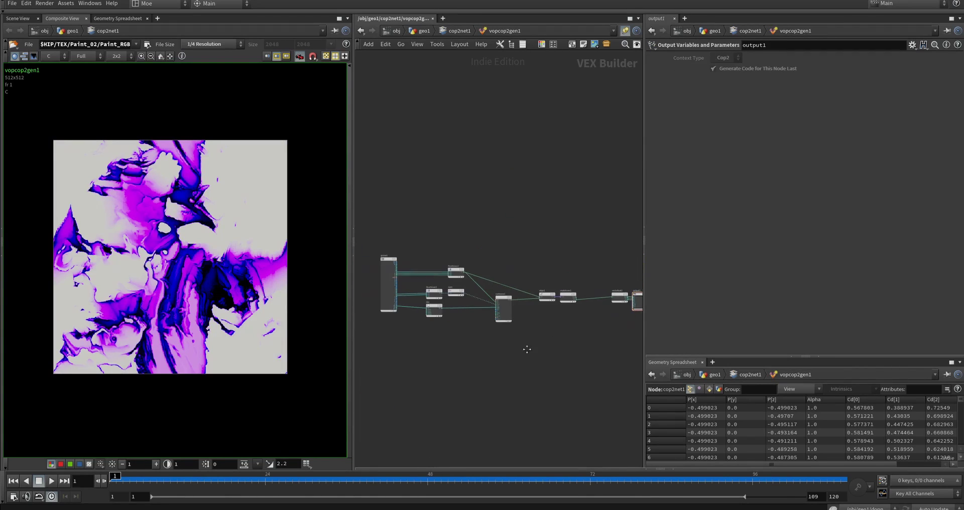
scroll(494, 318, "up", 5)
scroll(428, 329, "down", 4)
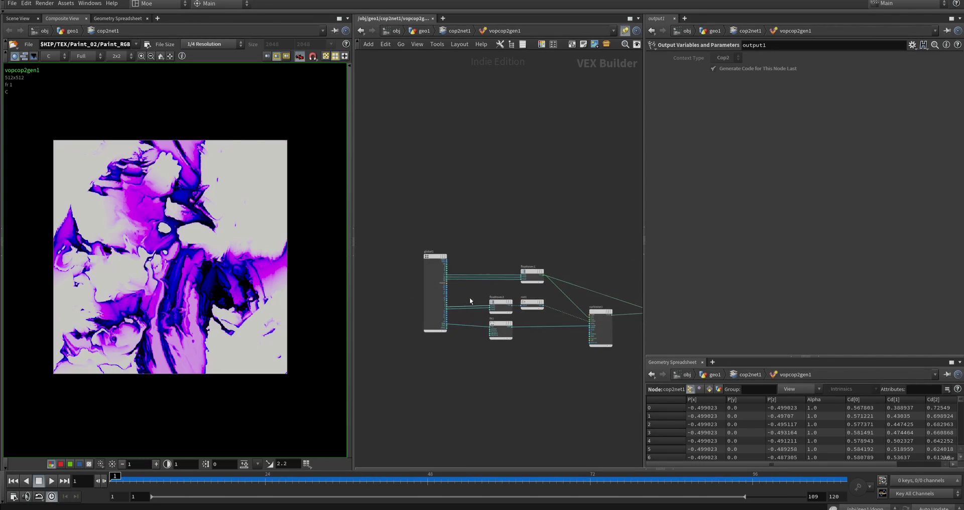
scroll(458, 279, "up", 2)
scroll(457, 369, "up", 5)
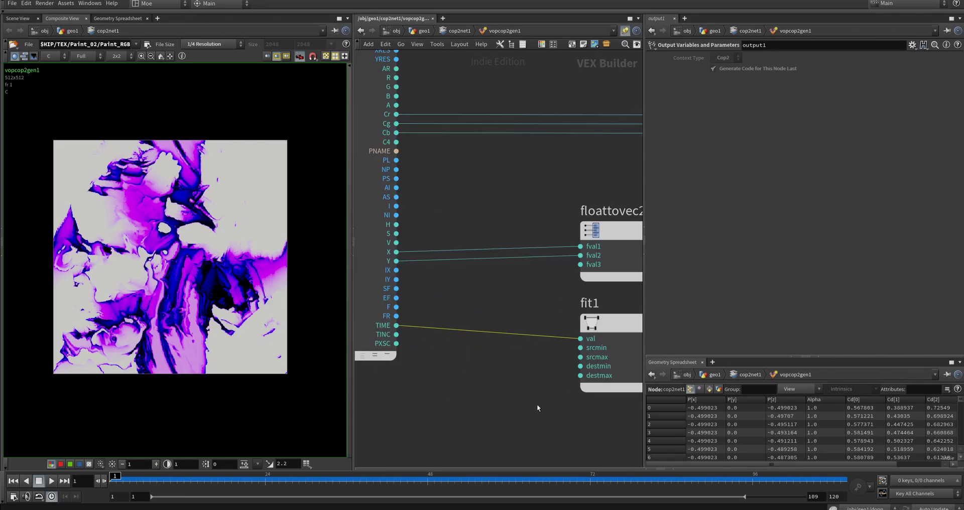
scroll(565, 355, "down", 5)
Step: Inspect the curlnoise1 node's parameters and follow the node chain through vectofloat1 to output1
left_click(548, 302)
middle_click_drag(570, 295, 475, 336)
scroll(536, 323, "up", 5)
scroll(474, 336, "down", 5)
middle_click_drag(636, 374, 490, 327)
scroll(509, 358, "up", 4)
middle_click_drag(480, 384, 517, 383)
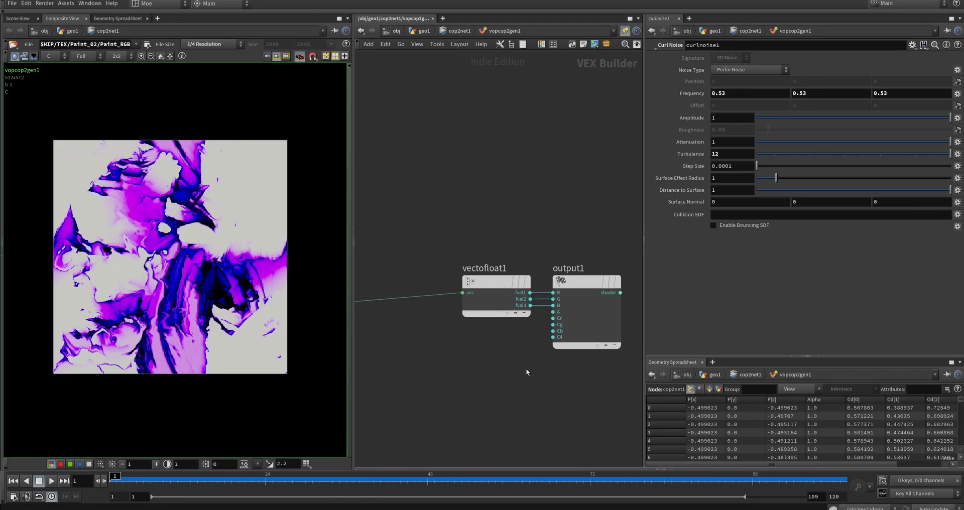
Step: Return to cop2net1 and preview the OUT_Cops null in the Composite View
key("u")
left_click(540, 362)
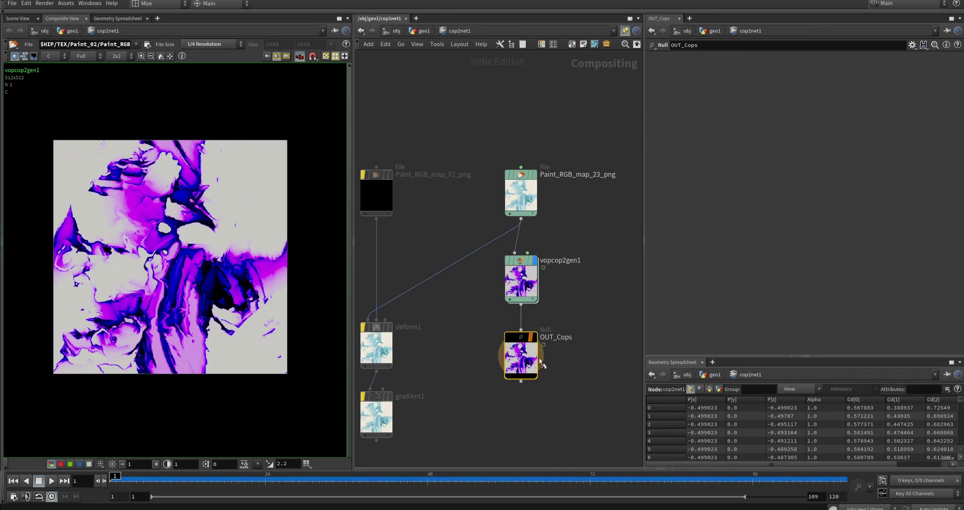
middle_click_drag(496, 405, 500, 385)
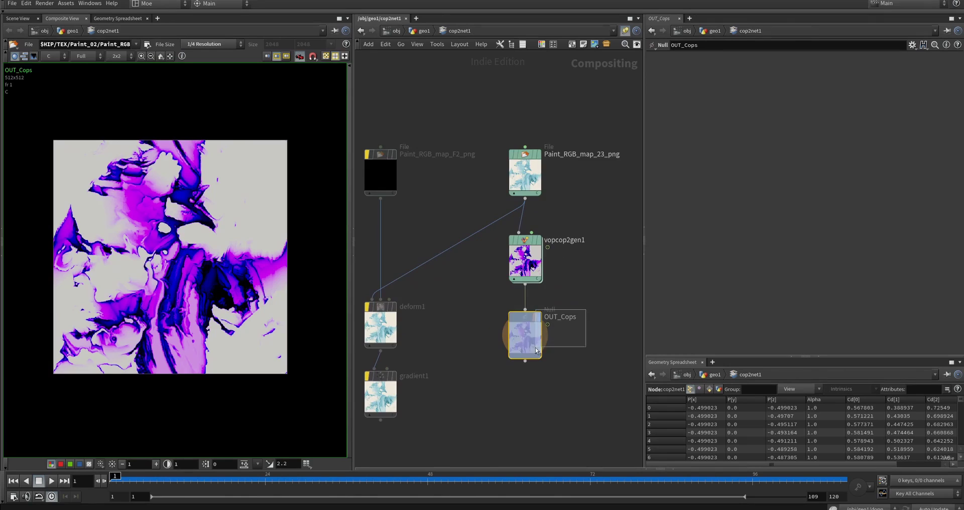
scroll(567, 323, "up", 5)
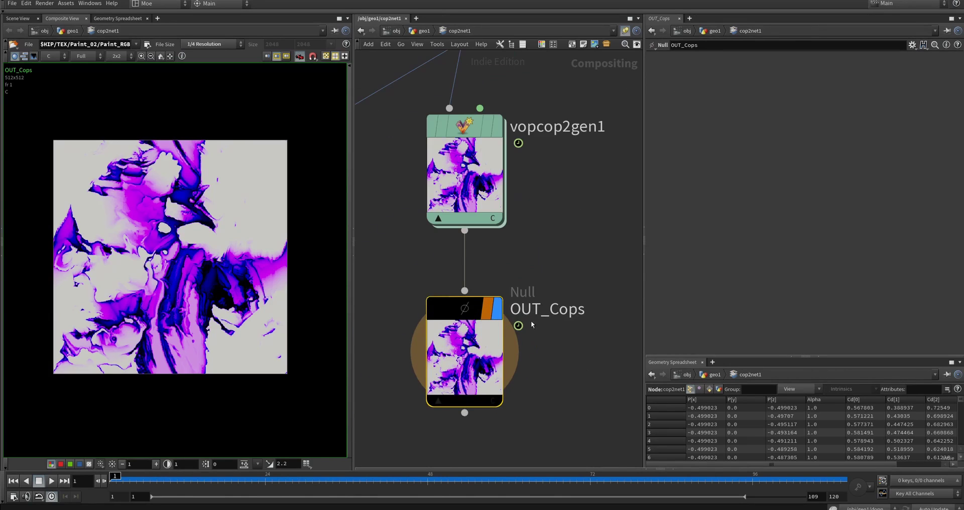
key("h")
Step: Go back up to geo1 and inspect the att_from_map wrangle's File expression, highlighting its OUT_Cops path and [$F] suffix
key("u")
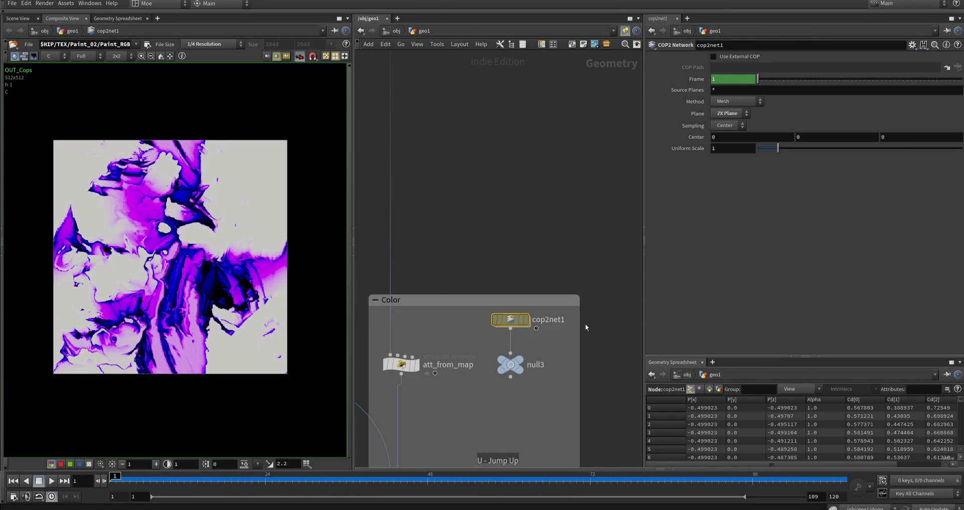
scroll(562, 327, "down", 3)
left_click(497, 317)
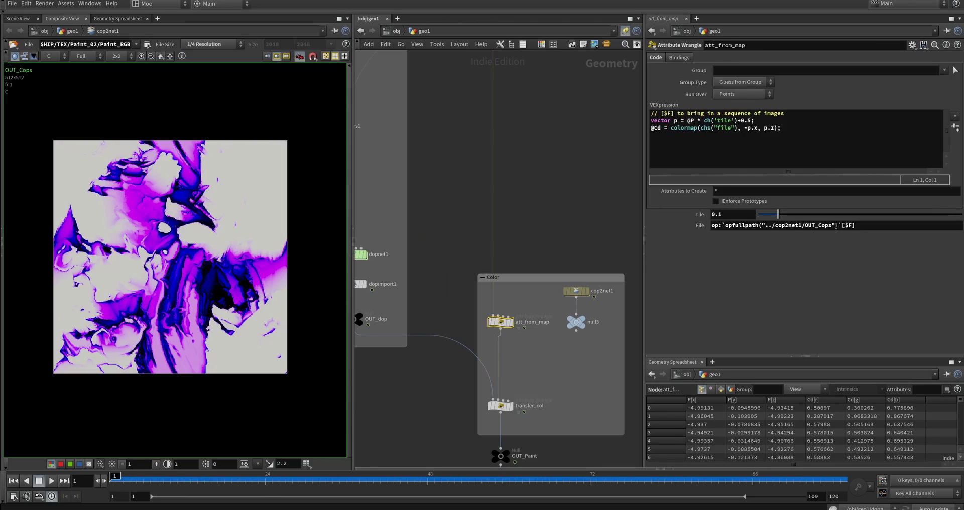
left_click_drag(715, 226, 842, 226)
left_click(859, 225)
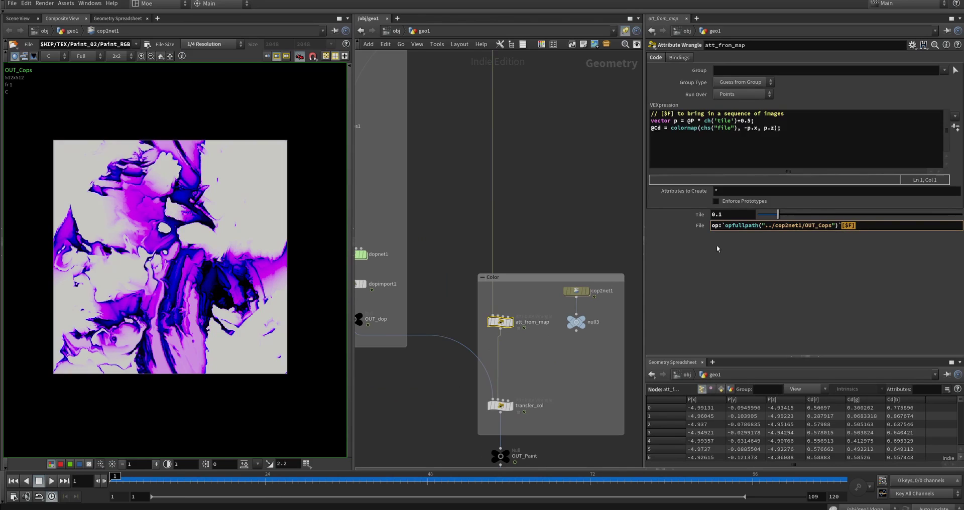
Step: Set the display flag on the att_from_map wrangle in the Color group
middle_click_drag(535, 358, 553, 330)
scroll(550, 302, "up", 4)
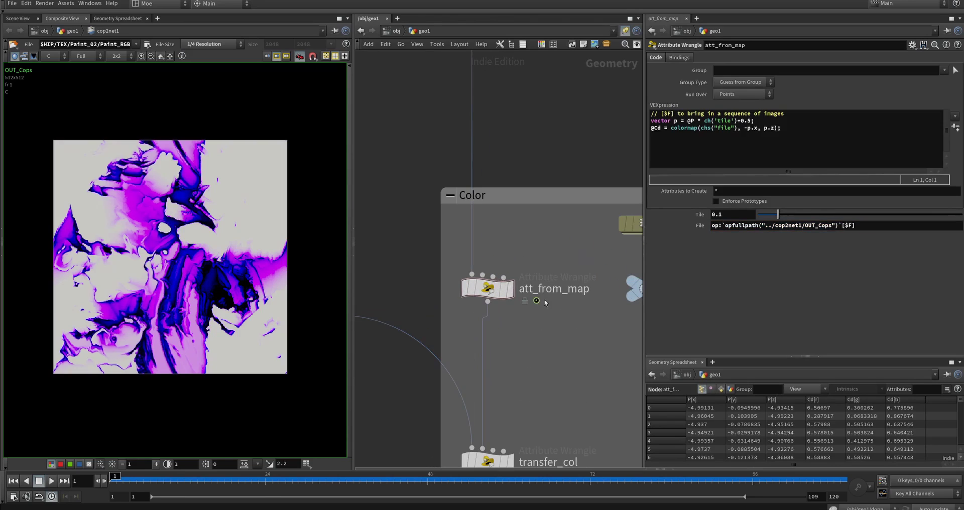
scroll(541, 321, "down", 1)
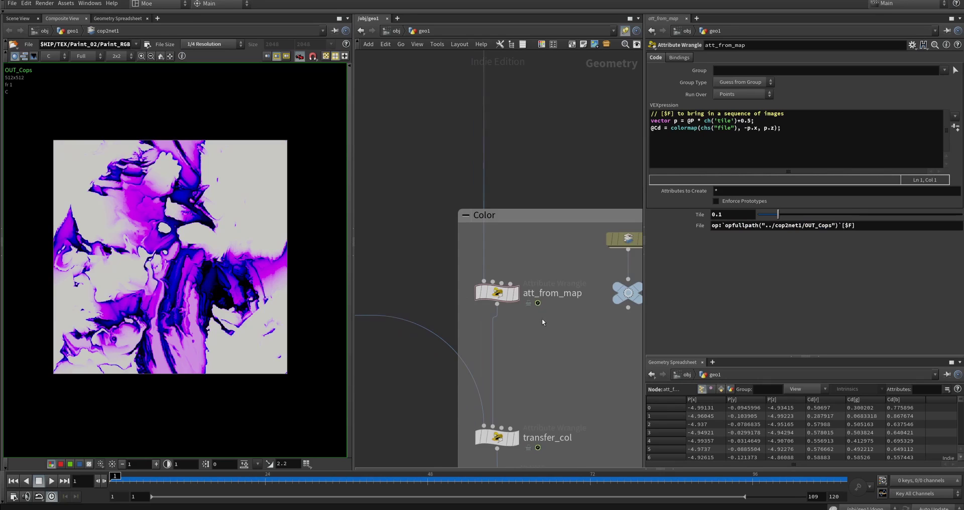
left_click(513, 291)
middle_click_drag(544, 373, 556, 260)
scroll(556, 261, "down", 4)
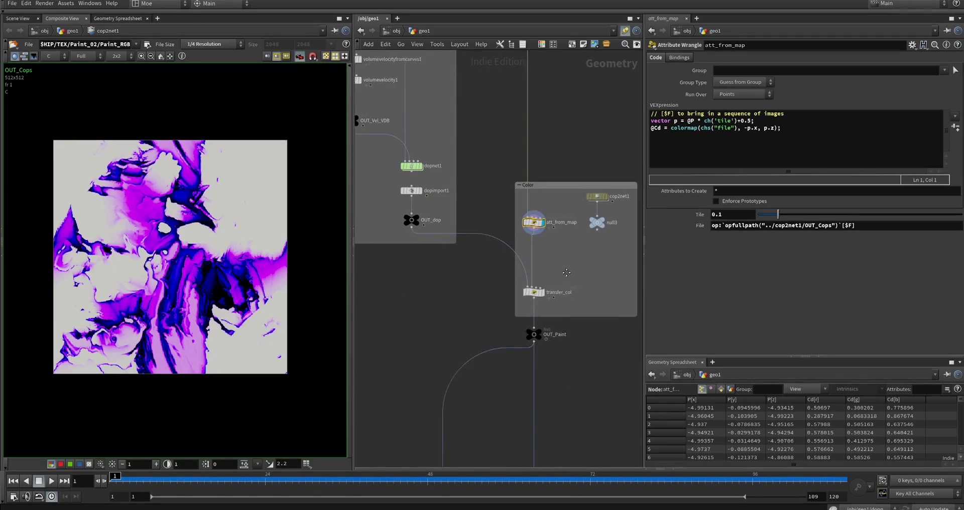
middle_click_drag(458, 269, 488, 280)
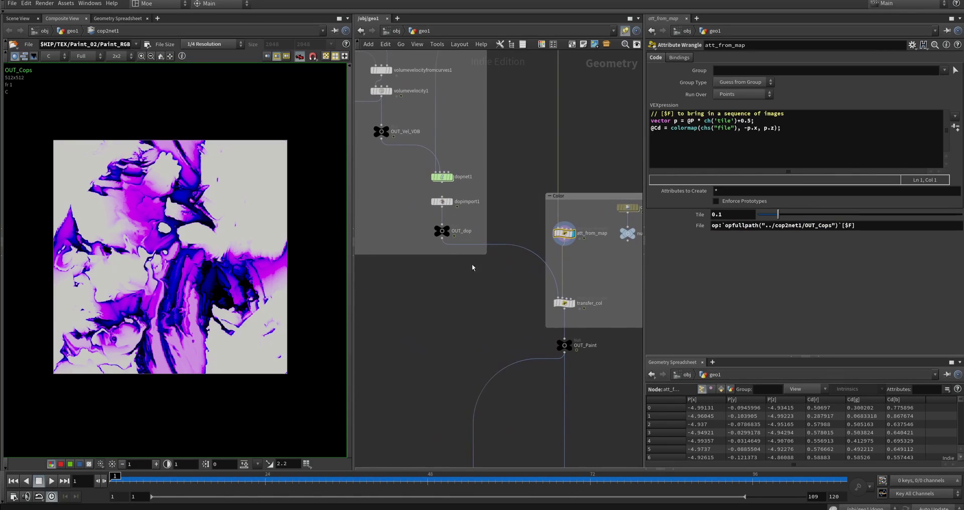
Step: Show the att_from_map points in the Scene View in perspective and orbit to face the coloured sheet
left_click(25, 19)
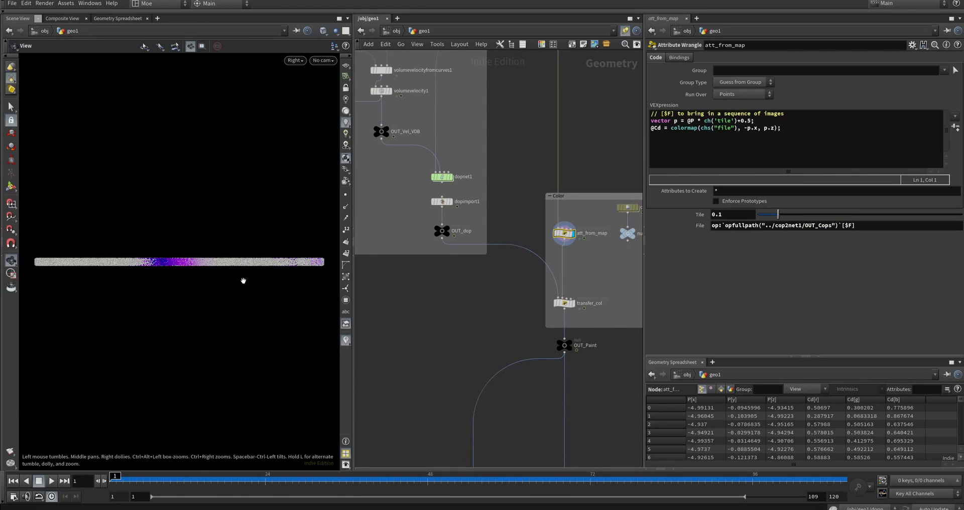
key("space+b")
key("space+b")
key("space+3")
key("space+1")
left_click_drag(230, 262, 320, 220)
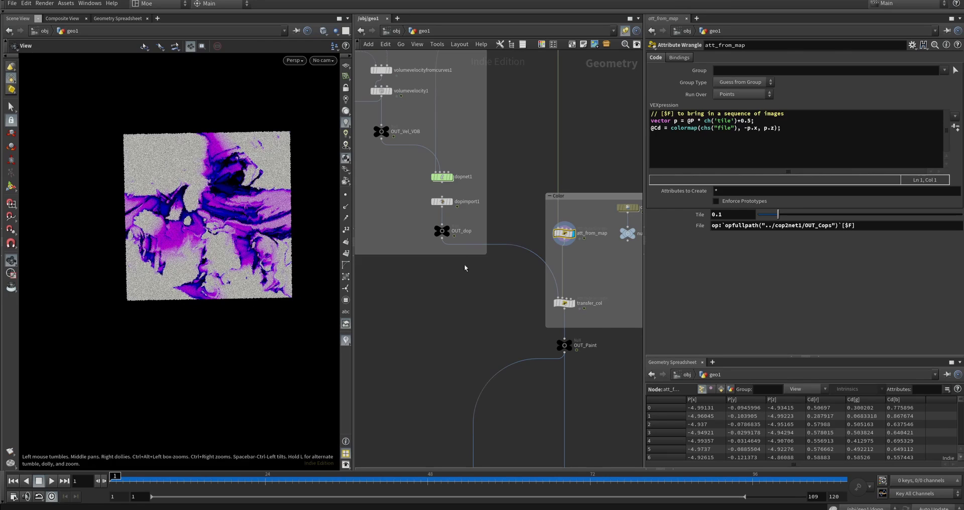
Step: Display the OUT_dop null's uncoloured particles and play the simulation to frame 49
left_click(447, 228)
left_click_drag(151, 341, 236, 251)
left_click(52, 481)
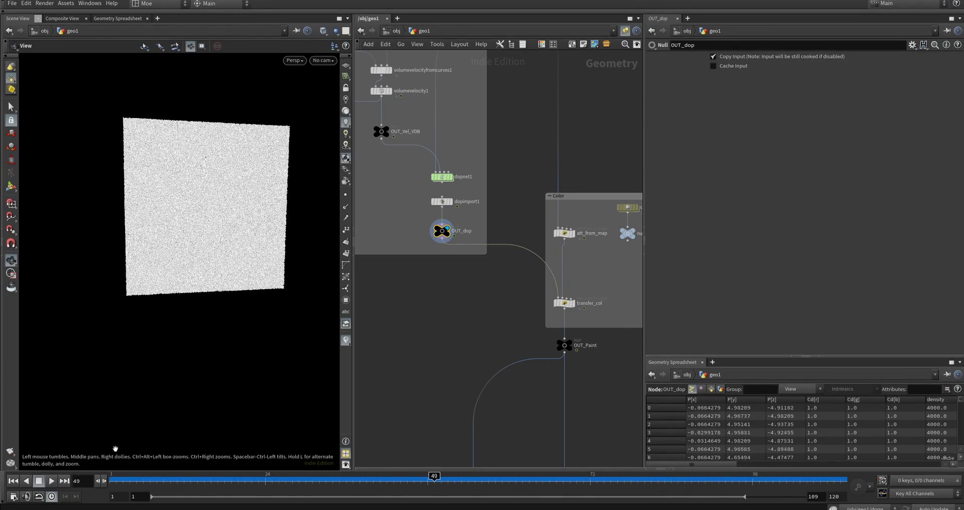
Step: Display the transfer_col wrangle and examine its code that copies Cd onto the simulated points
middle_click_drag(492, 219, 446, 216)
left_click(518, 300)
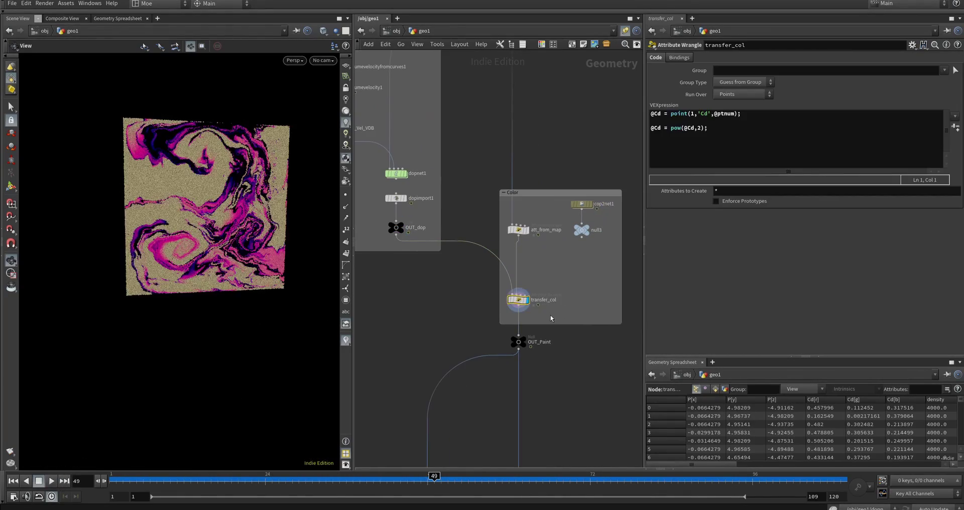
scroll(546, 302, "up", 5)
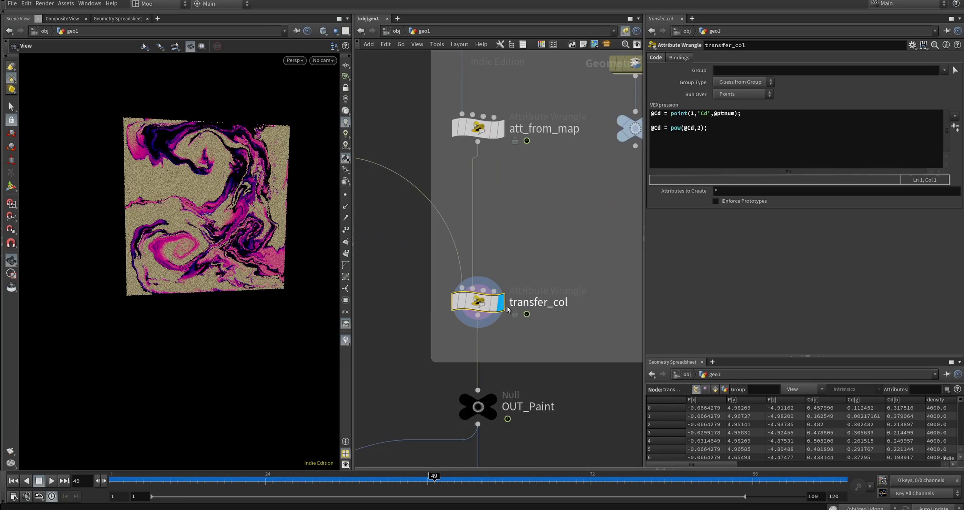
Step: Examine the input index of the point function in the transfer_col wrangle's VEXpression
middle_click_drag(513, 296, 506, 327)
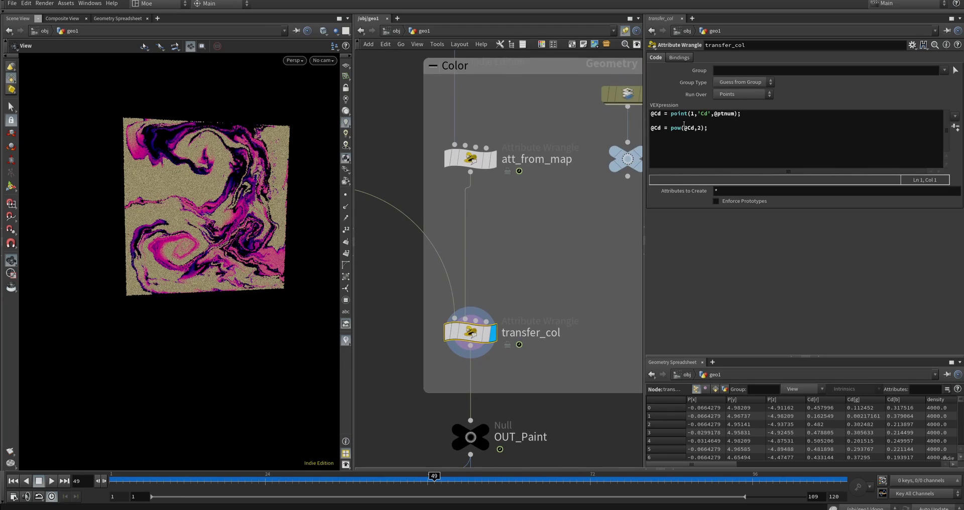
left_click_drag(671, 114, 685, 113)
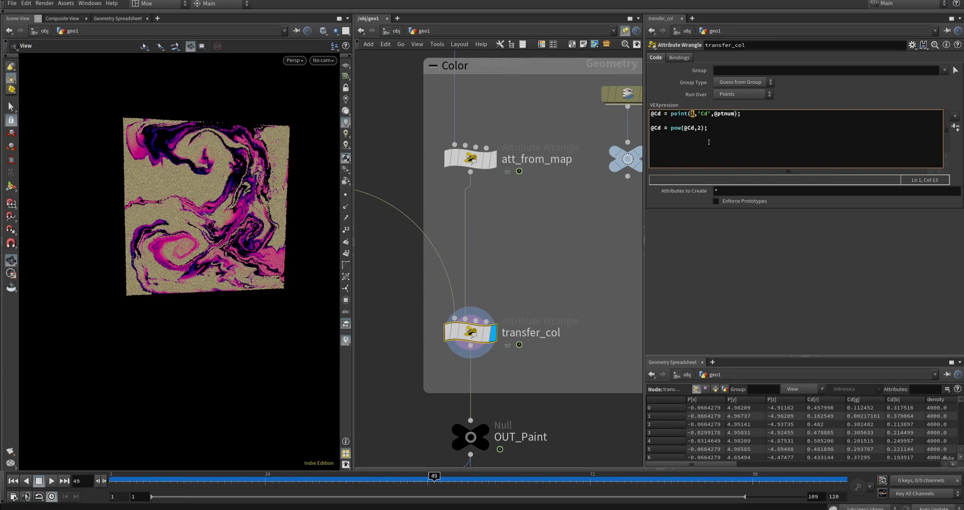
left_click(708, 120)
middle_click_drag(580, 258, 593, 224)
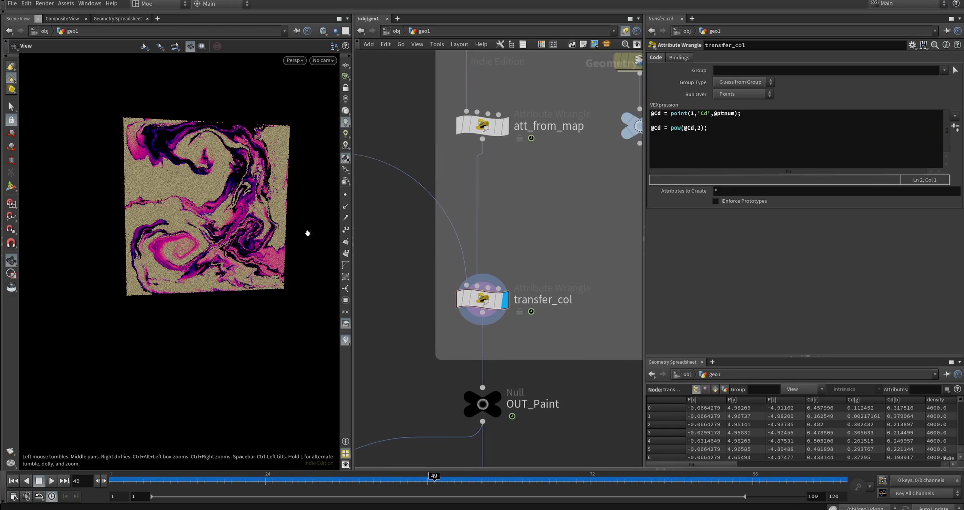
Step: Orbit and dolly in on the coloured particle sheet in the Scene View until it fills the view
left_click_drag(307, 233, 221, 230)
right_click_drag(221, 230, 302, 233)
middle_click_drag(261, 230, 224, 325)
left_click_drag(224, 325, 234, 286)
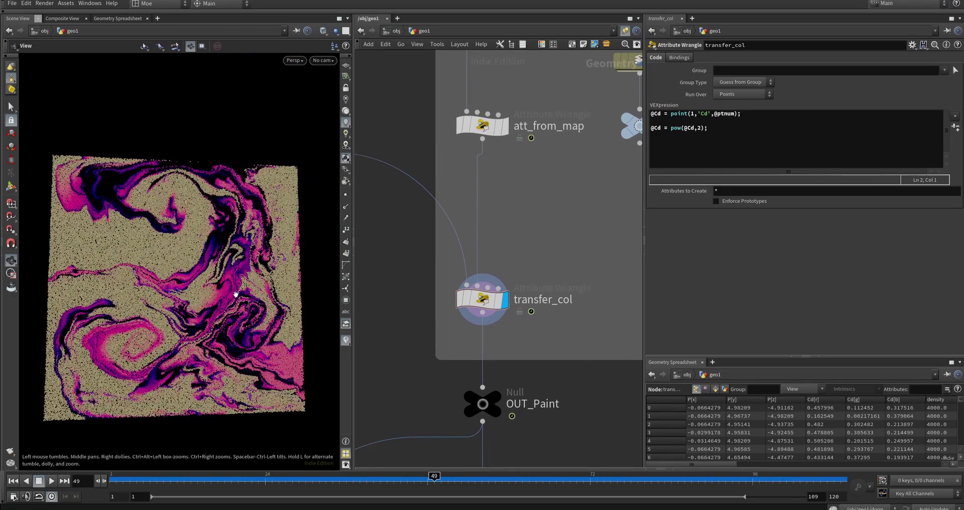
Step: Inspect the colormap code of the att_from_map wrangle, then select the transfer_col wrangle again
middle_click_drag(558, 211, 545, 295)
scroll(566, 220, "down", 5)
left_click(504, 250)
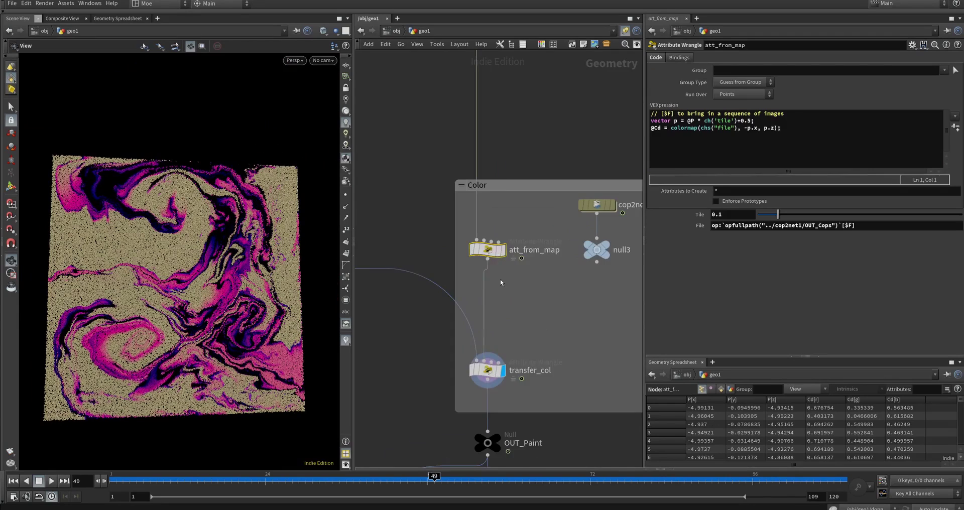
scroll(420, 289, "up", 3)
left_click(420, 247)
middle_click_drag(553, 385, 425, 350)
left_click(566, 344)
middle_click_drag(491, 349, 537, 317)
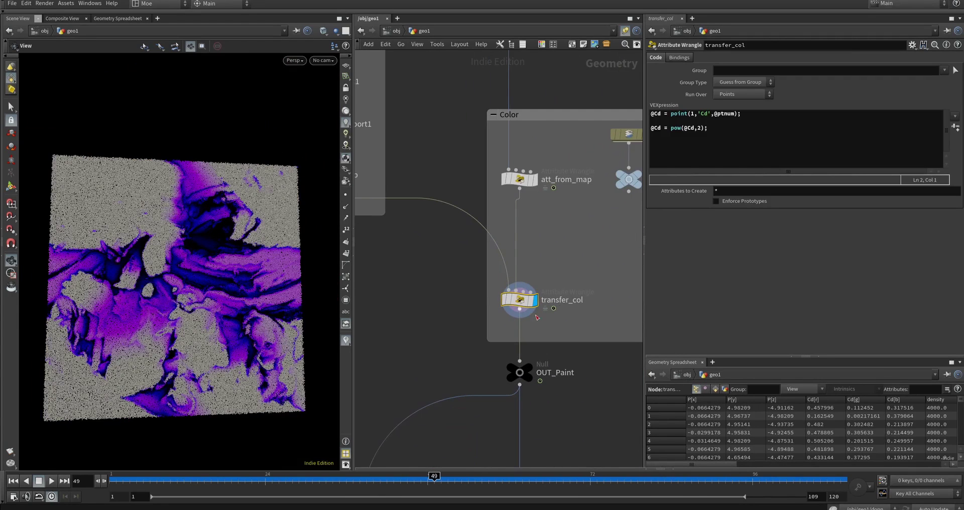
Step: Select the cop2net1 network in the Color group to inspect its parameters
middle_click_drag(603, 277, 551, 331)
scroll(562, 302, "down", 2)
scroll(544, 284, "up", 3)
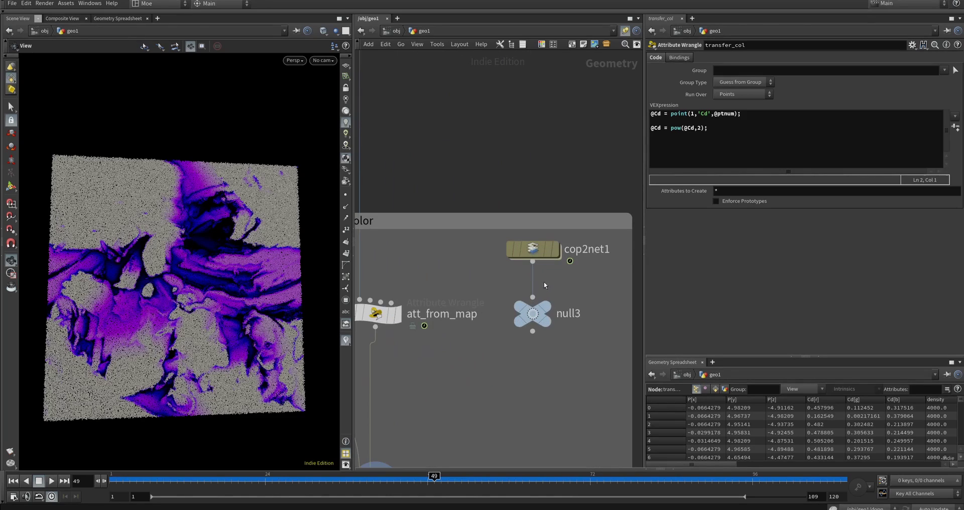
left_click(533, 250)
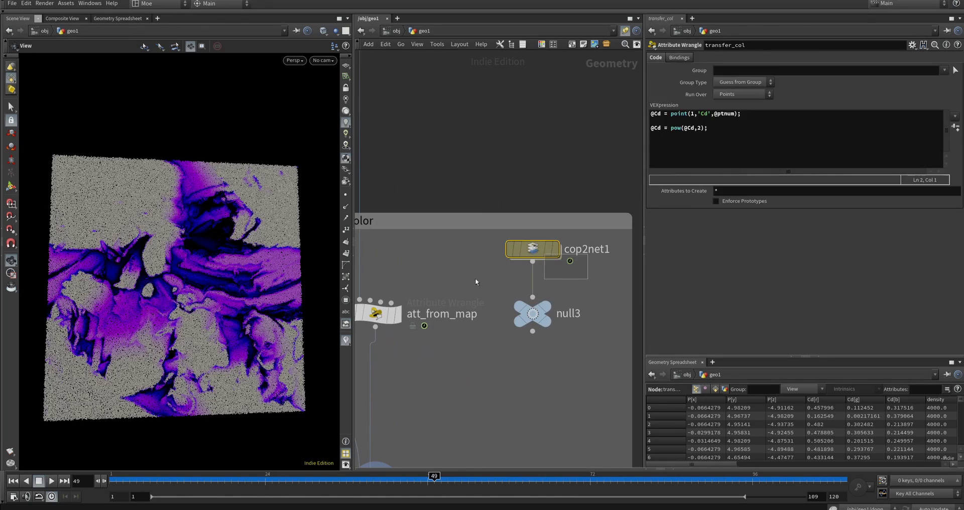
Step: Select the OUT_dop null below dopimport1 to inspect its point attributes
scroll(539, 296, "down", 3)
middle_click_drag(469, 348, 604, 335)
scroll(603, 335, "down", 1)
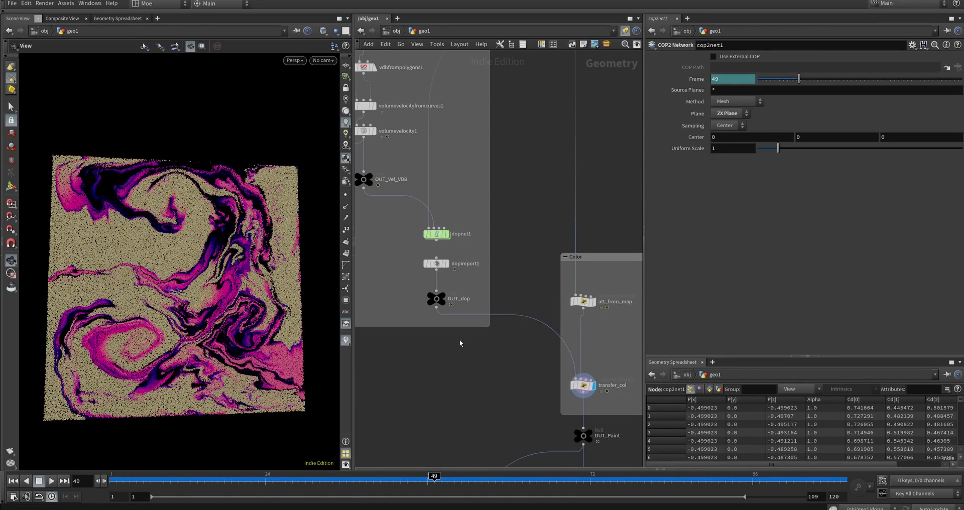
left_click_drag(466, 336, 435, 286)
scroll(458, 247, "up", 2)
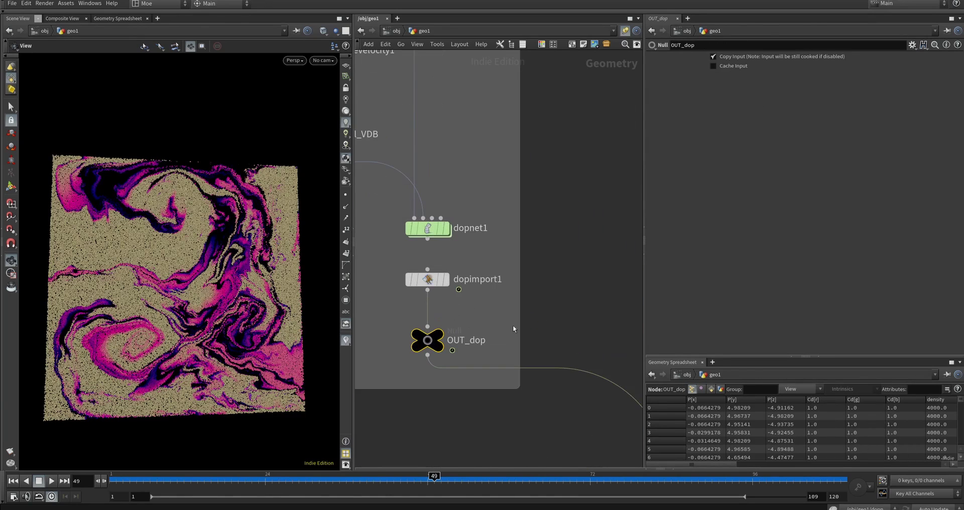
Step: Select the null3 node beneath cop2net1 in the Color group
scroll(520, 421, "down", 3)
scroll(582, 324, "up", 3)
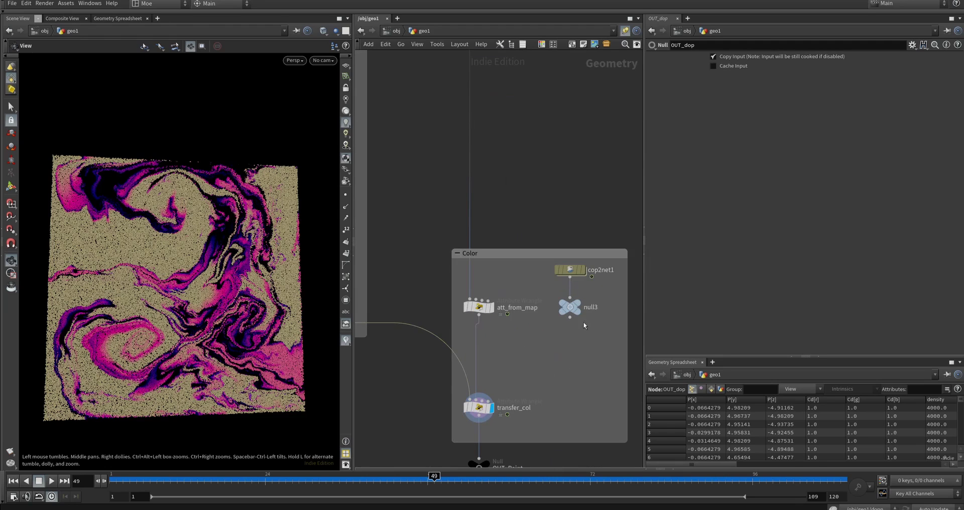
middle_click_drag(589, 333, 585, 358)
left_click(567, 331)
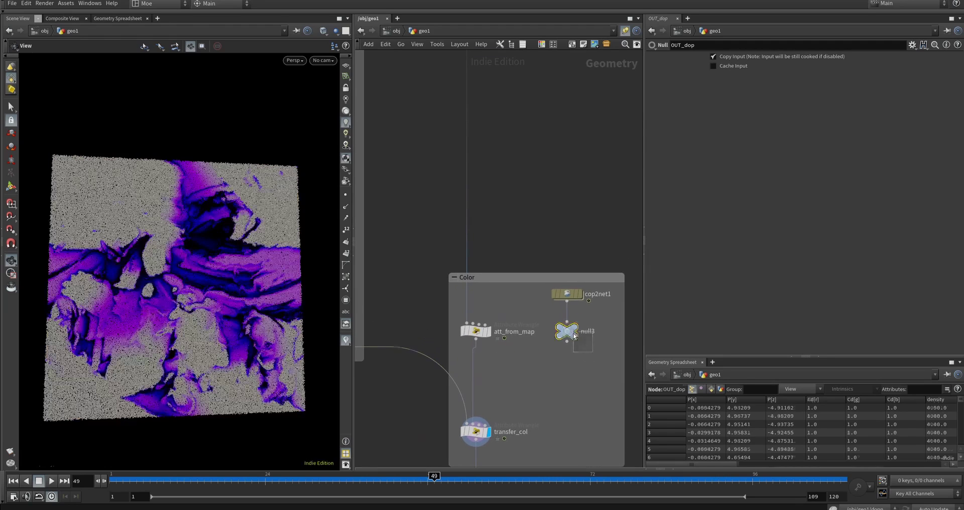
Step: Trace the network connections from the source points through the Dops group to the transfer_col wrangle in the Color group
middle_click_drag(514, 217, 563, 277)
scroll(564, 277, "down", 3)
left_click_drag(508, 244, 520, 140)
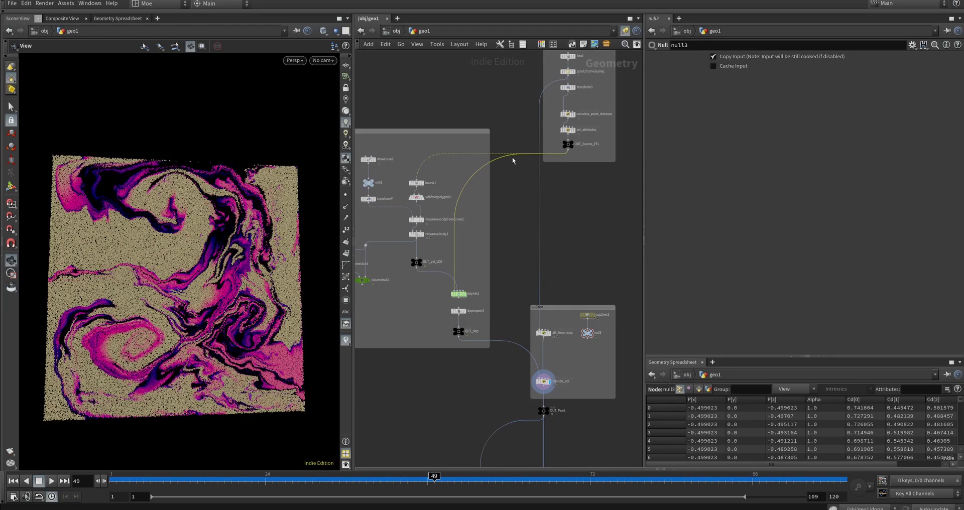
middle_click_drag(465, 272, 520, 255)
scroll(523, 275, "up", 3)
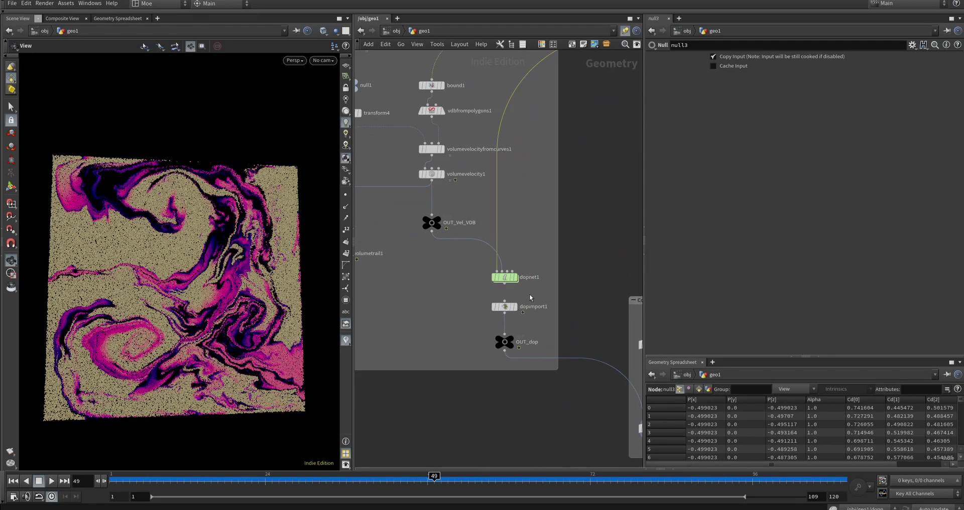
middle_click_drag(579, 294, 502, 307)
scroll(582, 299, "down", 2)
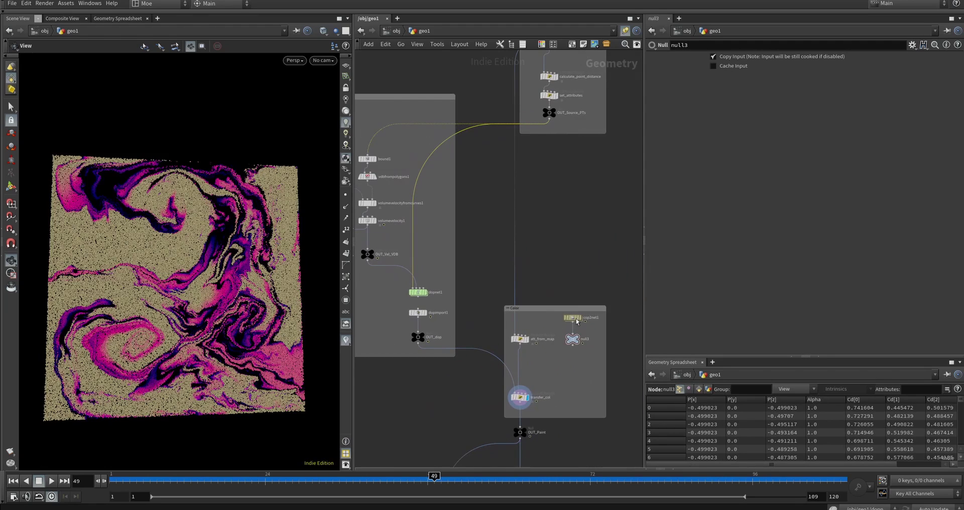
mouse_move(574, 319)
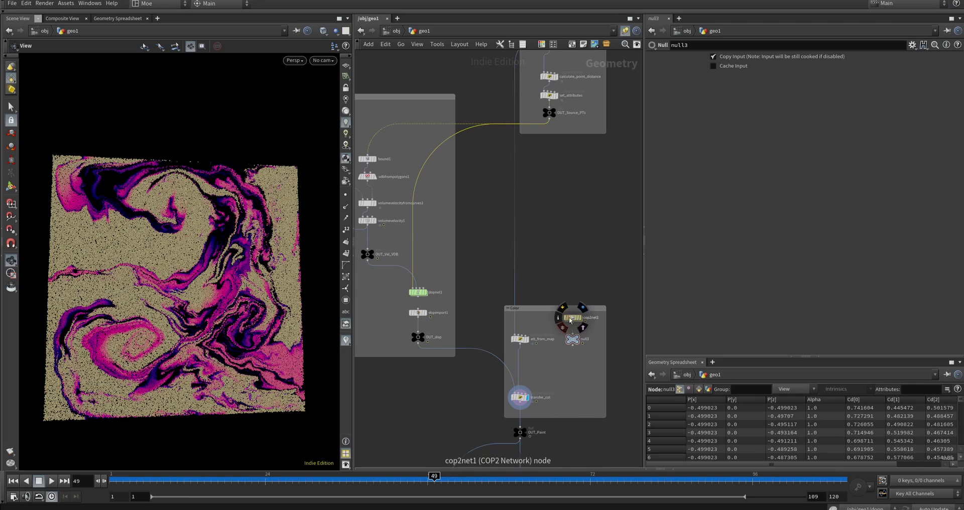
scroll(581, 325, "up", 3)
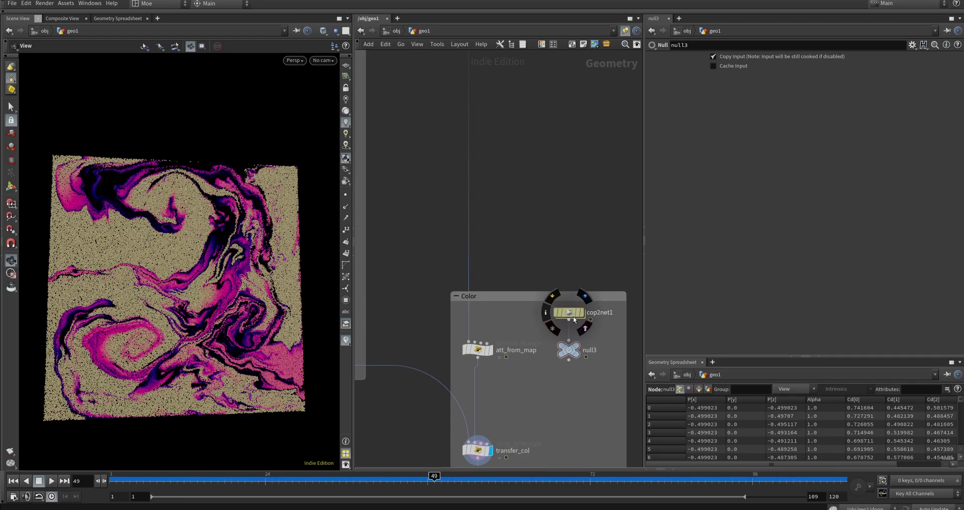
middle_click_drag(533, 231, 597, 270)
scroll(596, 270, "down", 4)
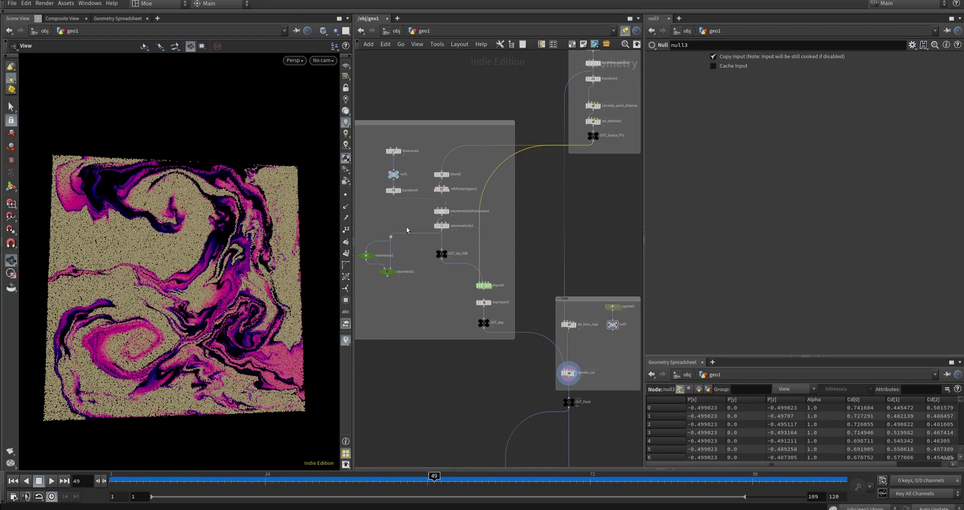
middle_click_drag(443, 237, 466, 227)
scroll(465, 228, "up", 3)
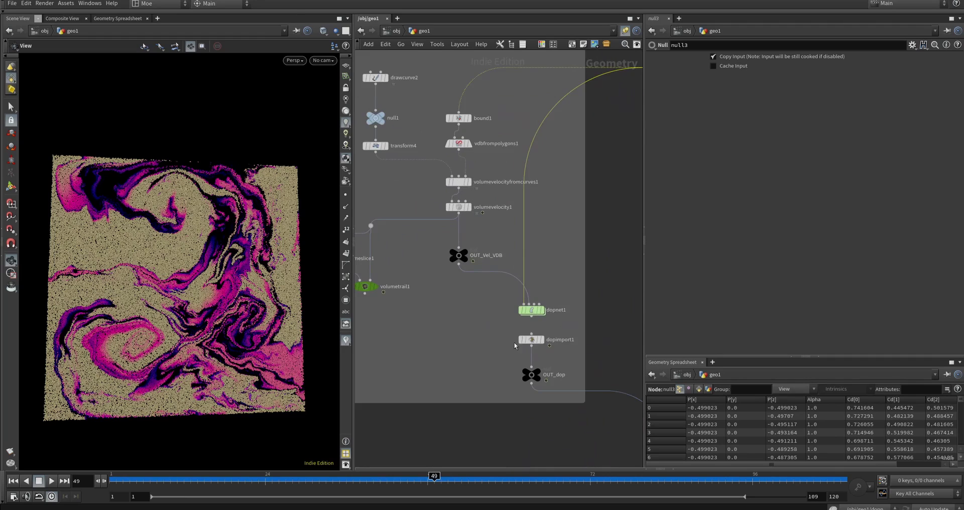
middle_click_drag(516, 344, 423, 271)
scroll(432, 301, "down", 2)
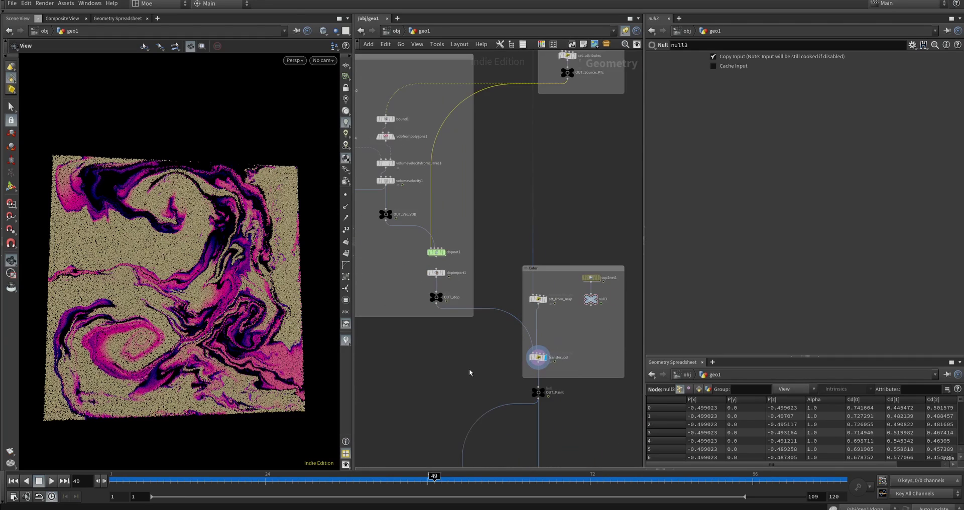
middle_click_drag(468, 370, 497, 343)
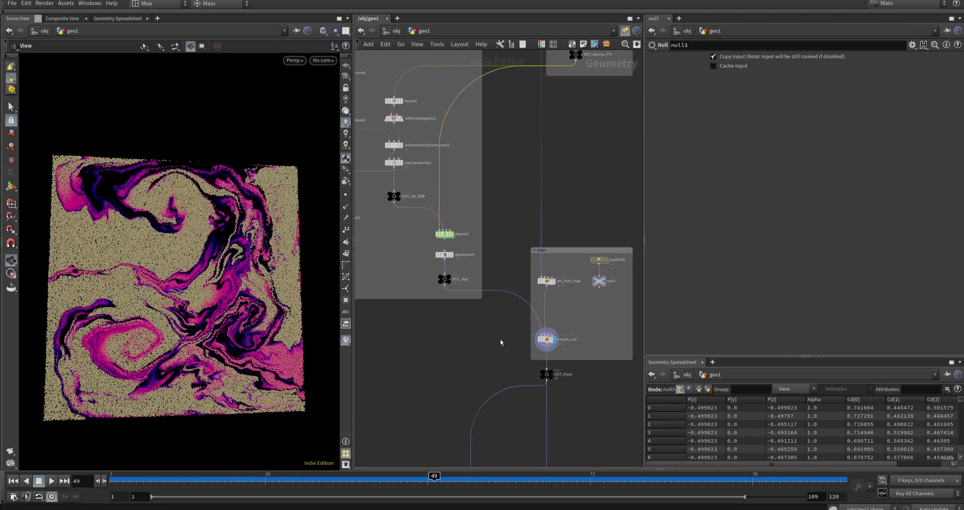
scroll(471, 239, "up", 4)
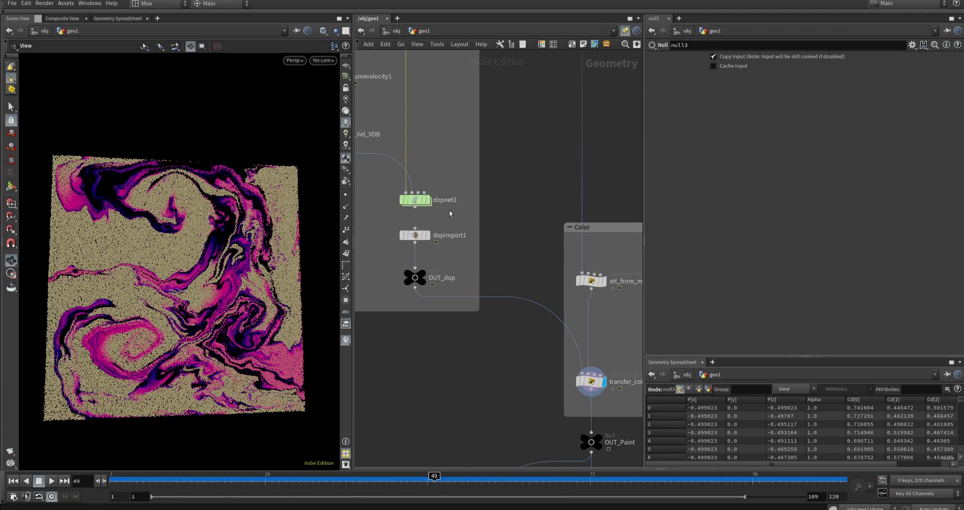
Step: Enter the dopnet1 network and inspect the flipsolver1 node's Reseeding settings under Particle Motion
scroll(527, 317, "down", 3)
middle_click_drag(450, 214, 570, 290)
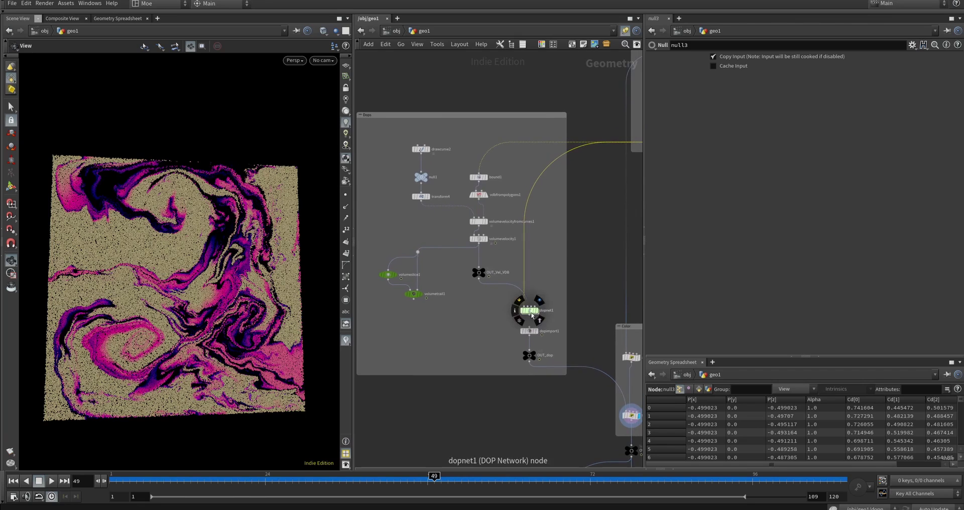
double_click(531, 313)
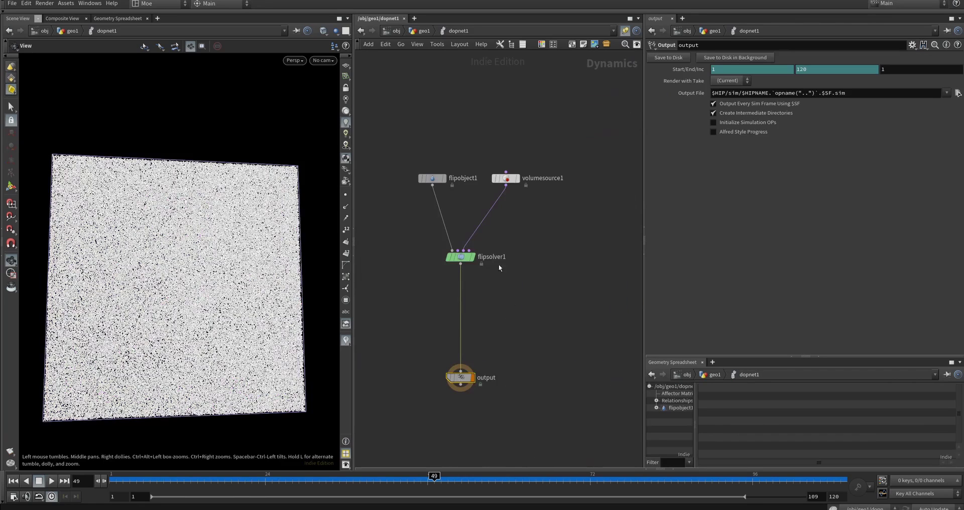
left_click(473, 260)
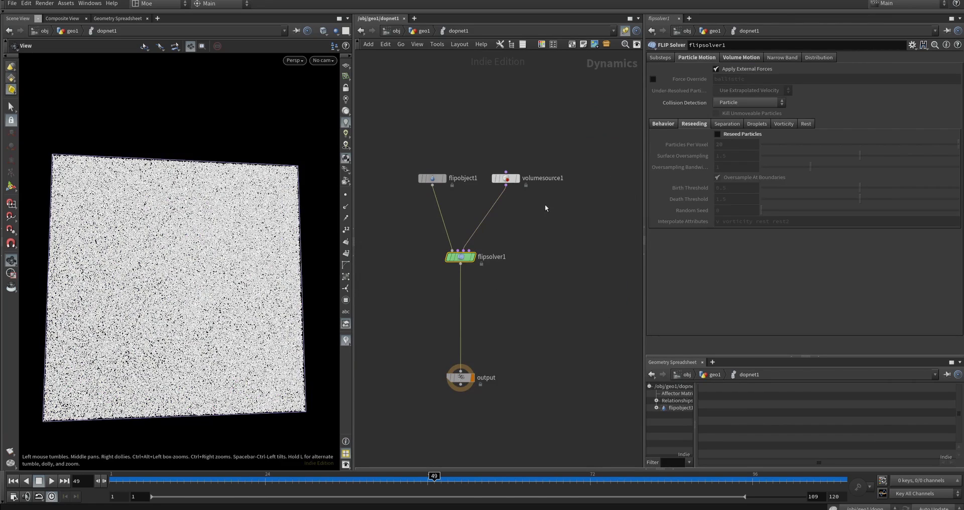
Step: Inspect the vel operation and scale expression of volumesource1 and rewind the timeline to frame 1
left_click_drag(532, 204, 506, 177)
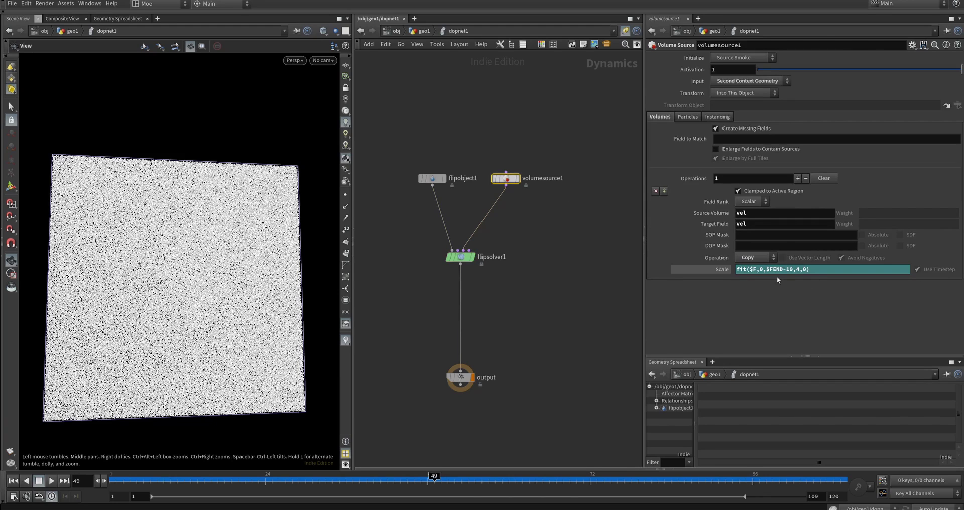
left_click(16, 481)
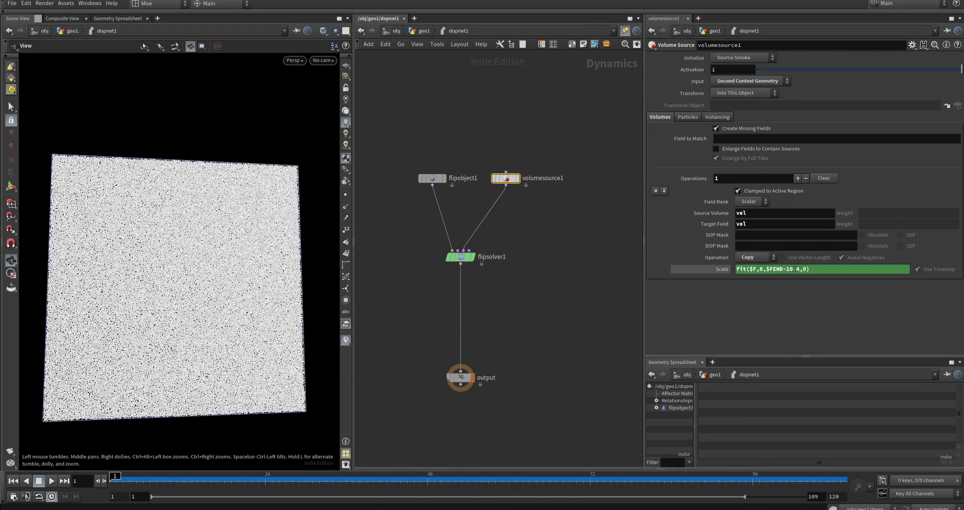
middle_click_drag(532, 349, 534, 345)
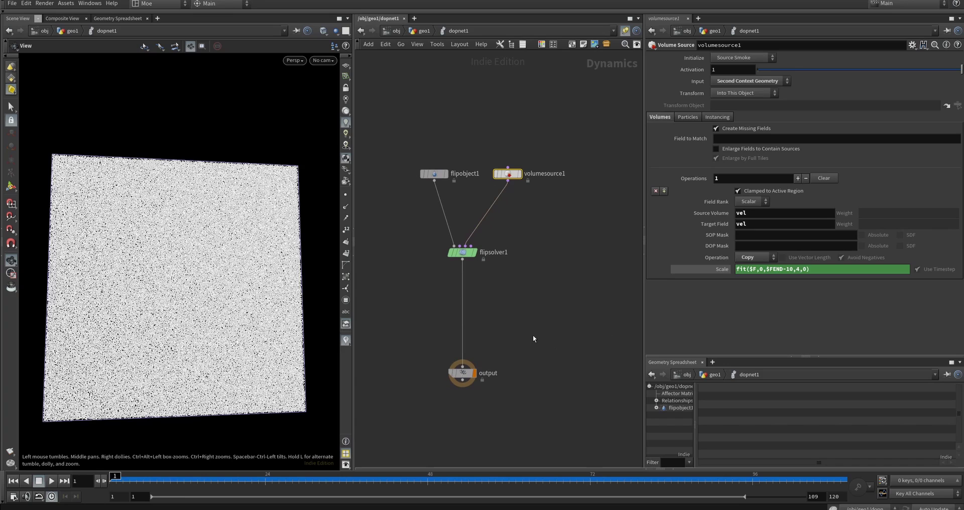
Step: Return to the geo1 network and scrub the timeline to frame 12 to view the coloured particles moving
key("u")
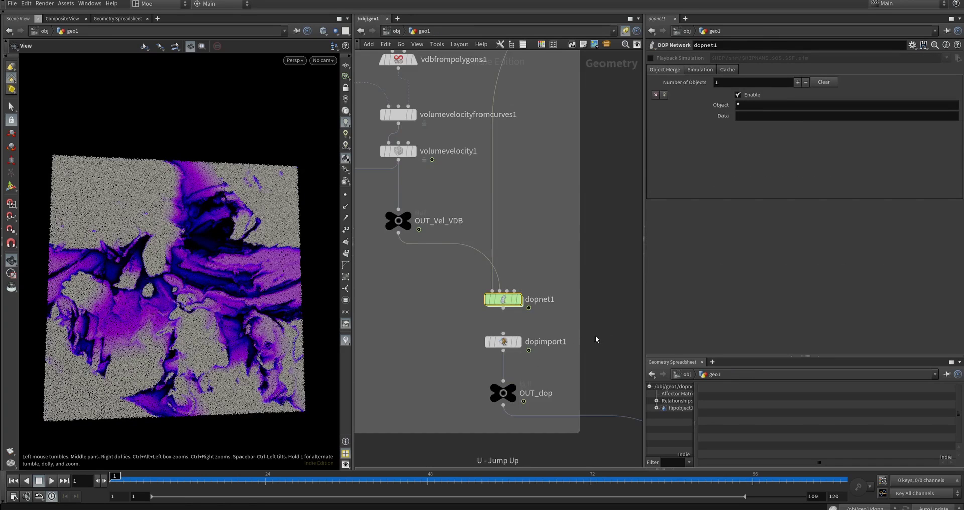
middle_click_drag(545, 246, 583, 312)
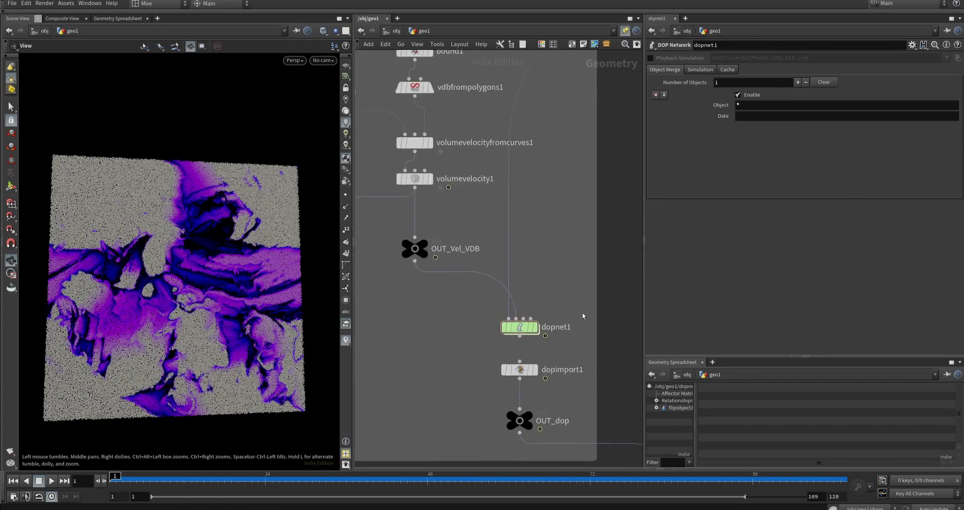
scroll(582, 312, "down", 1)
scroll(573, 320, "down", 1)
middle_click_drag(573, 263, 597, 312)
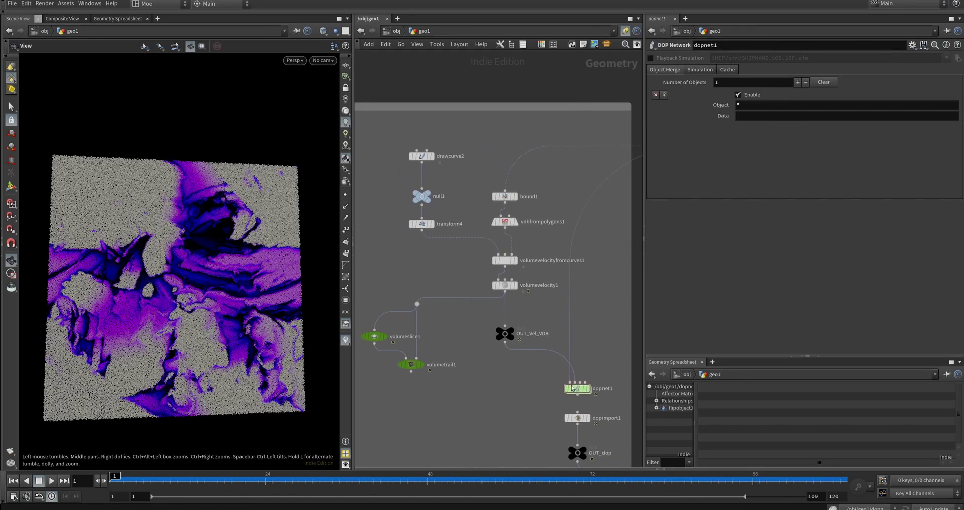
middle_click_drag(571, 387, 541, 354)
left_click_drag(133, 479, 186, 476)
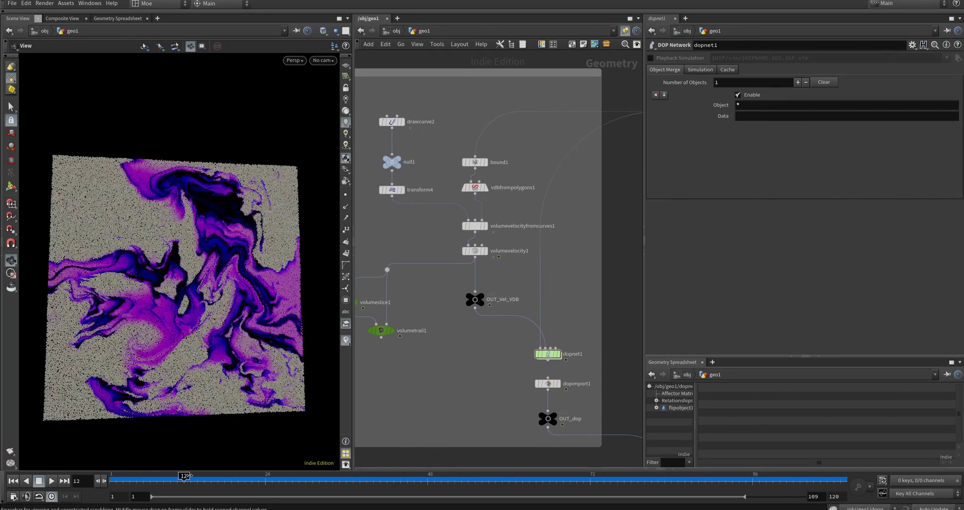
Step: Display the transform4 node in the Dops group to view the hand-drawn curves that guide the velocity
middle_click_drag(489, 276, 526, 323)
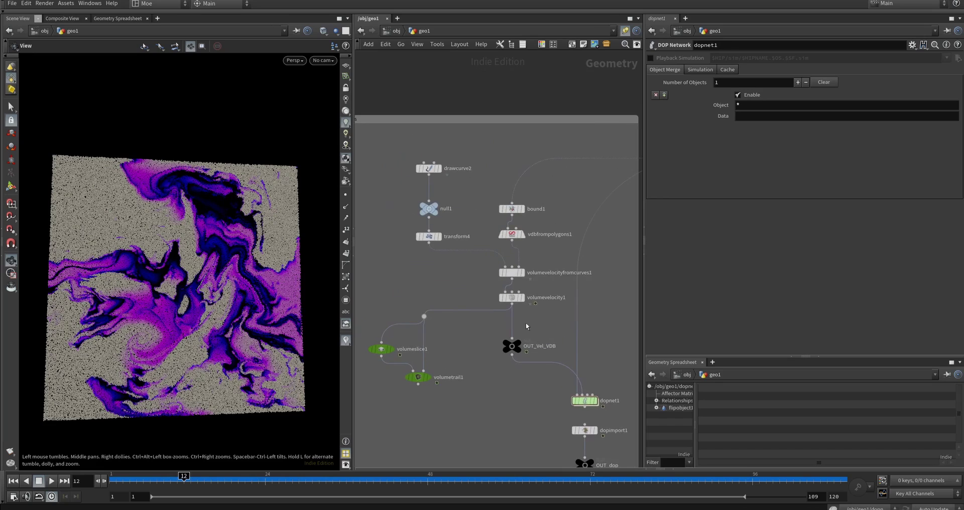
left_click(426, 168)
left_click(437, 237)
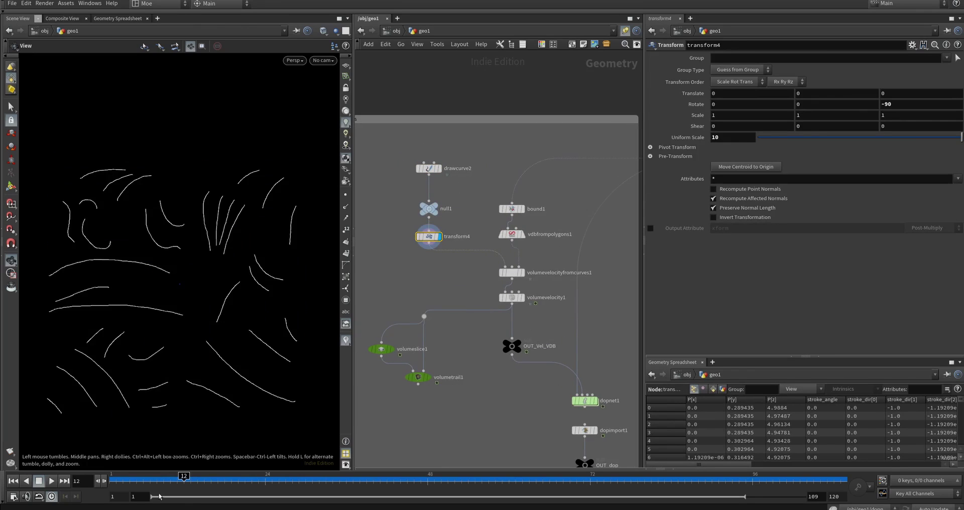
Step: Display the OUT_Paint null below the Color group to view the coloured FLIP particles
scroll(522, 428, "down", 2)
middle_click_drag(522, 427, 447, 257)
scroll(501, 332, "down", 1)
middle_click_drag(543, 394, 485, 304)
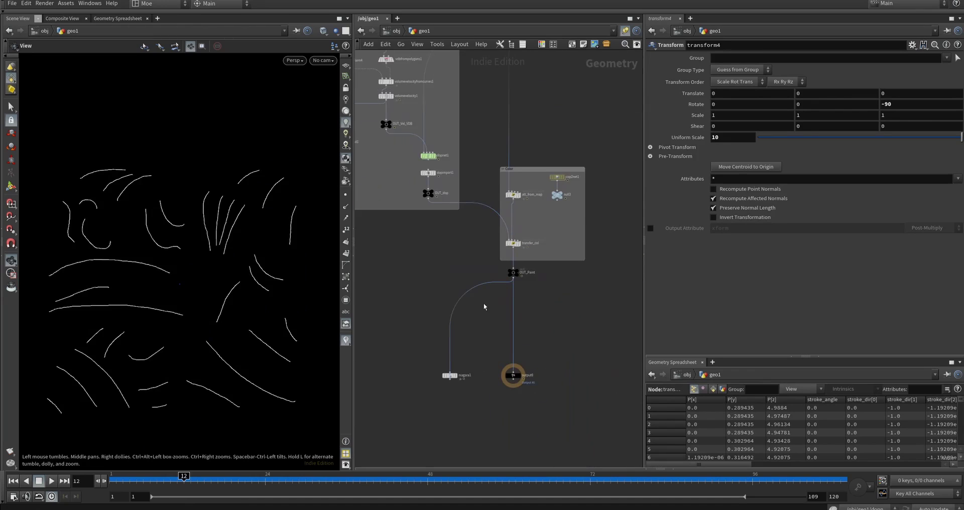
middle_click_drag(537, 319, 542, 321)
scroll(534, 307, "up", 2)
left_click(510, 258)
left_click(515, 257)
middle_click_drag(467, 256, 558, 311)
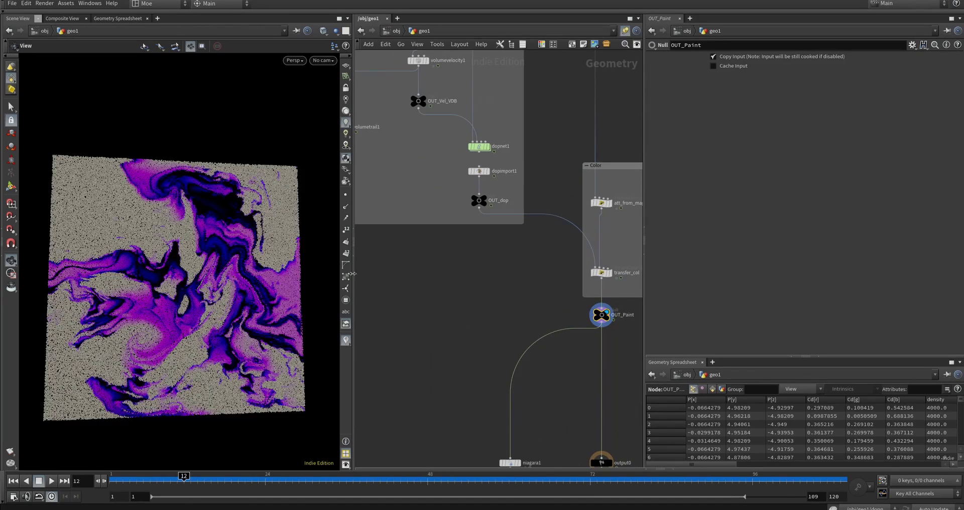
Step: Display the niagara1 node and review its Labs Niagara ROP frame range, output path and kept attributes
middle_click_drag(501, 440, 505, 314)
left_click(513, 337)
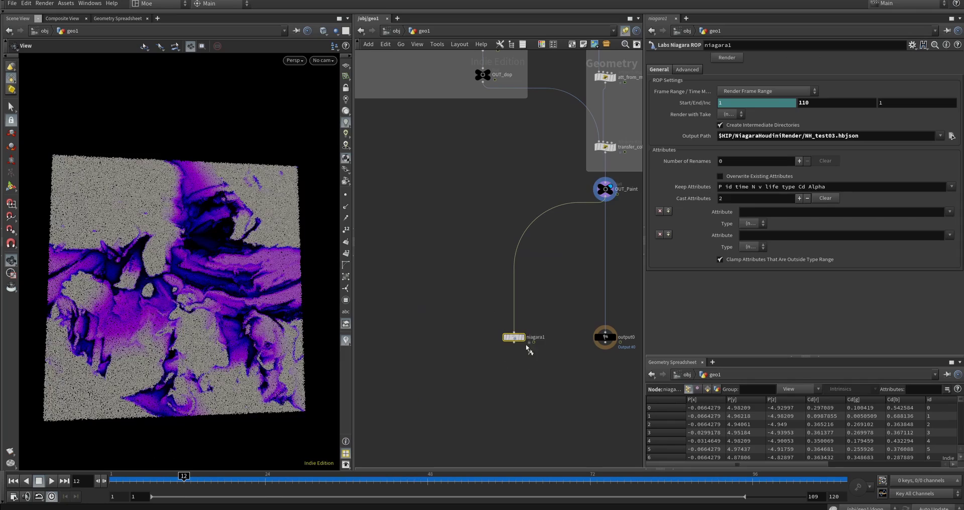
left_click(522, 337)
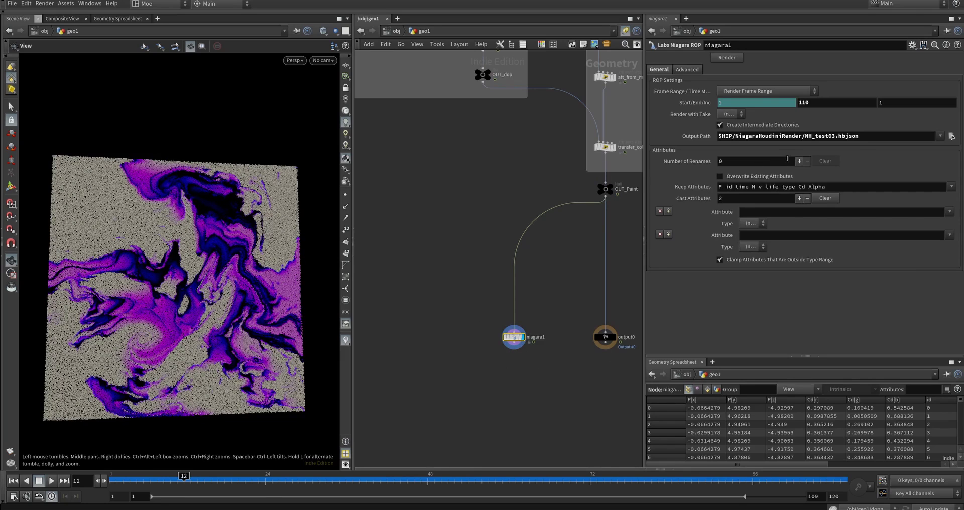
scroll(556, 366, "up", 3)
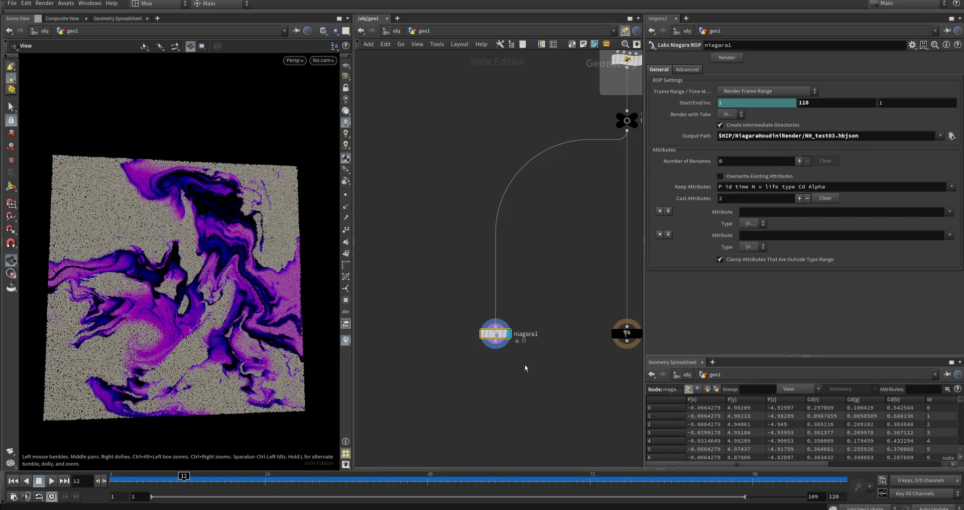
middle_click_drag(546, 373, 515, 372)
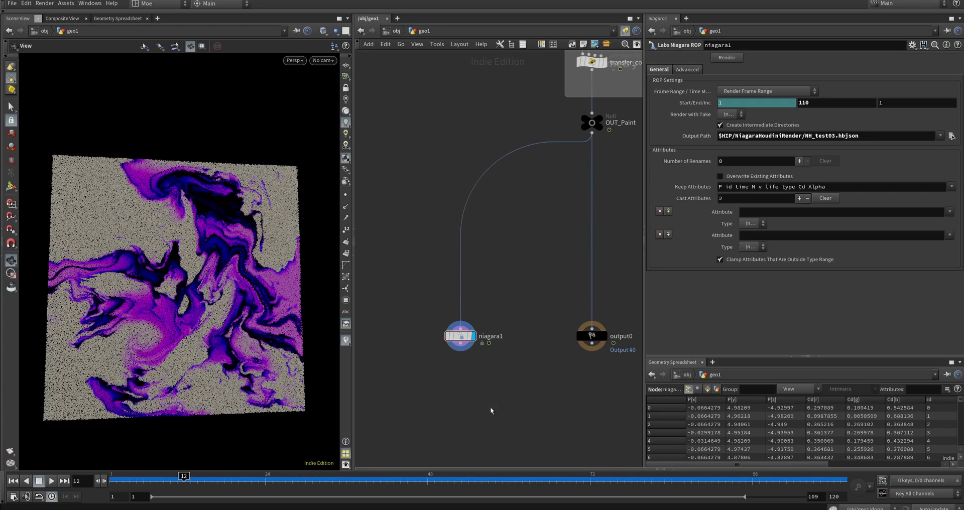
scroll(501, 342, "down", 4)
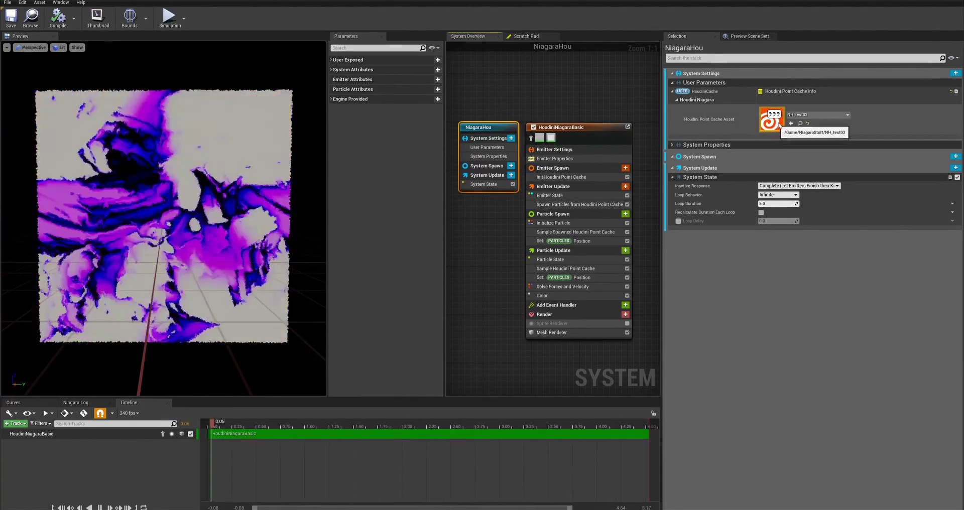
Step: Switch to the NiagaraHou system in Unreal Engine and browse the assets available for the Houdini Point Cache Asset parameter
left_click(803, 116)
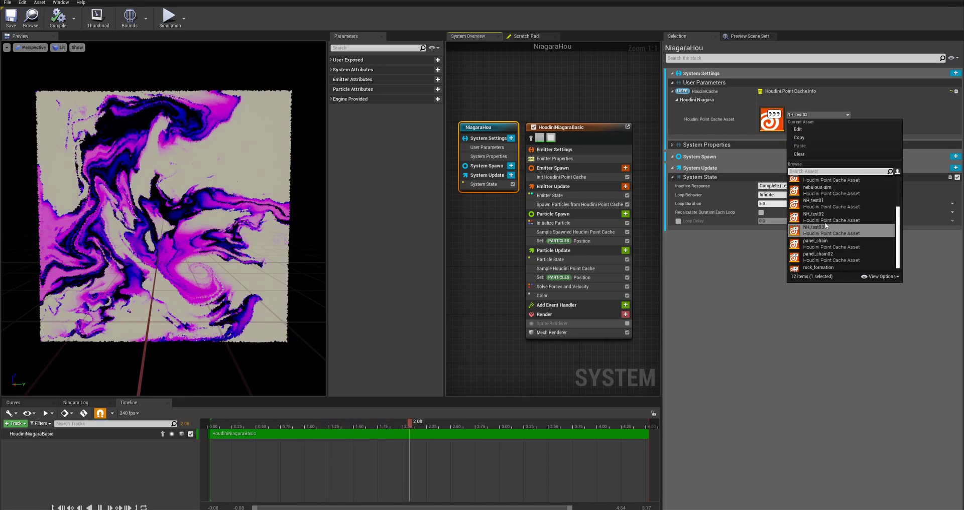
left_click(765, 142)
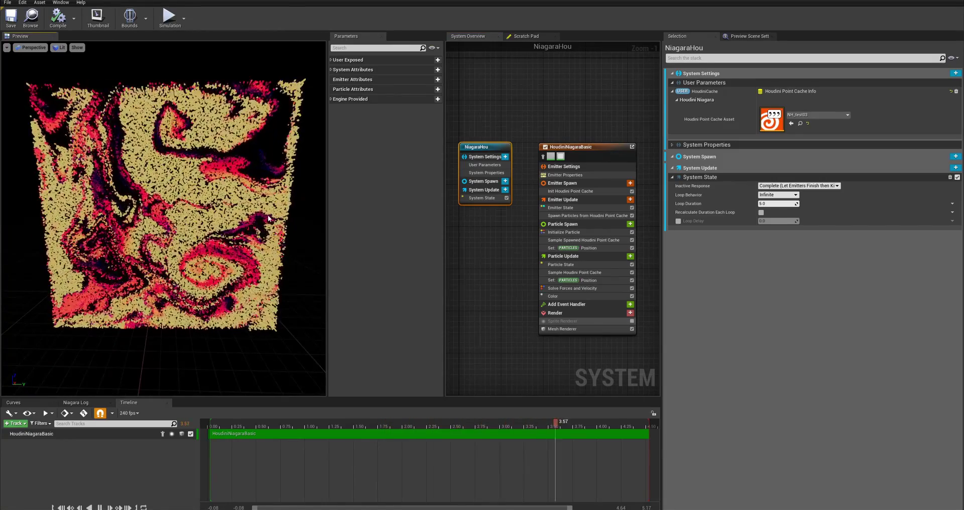
right_click_drag(536, 124, 523, 120)
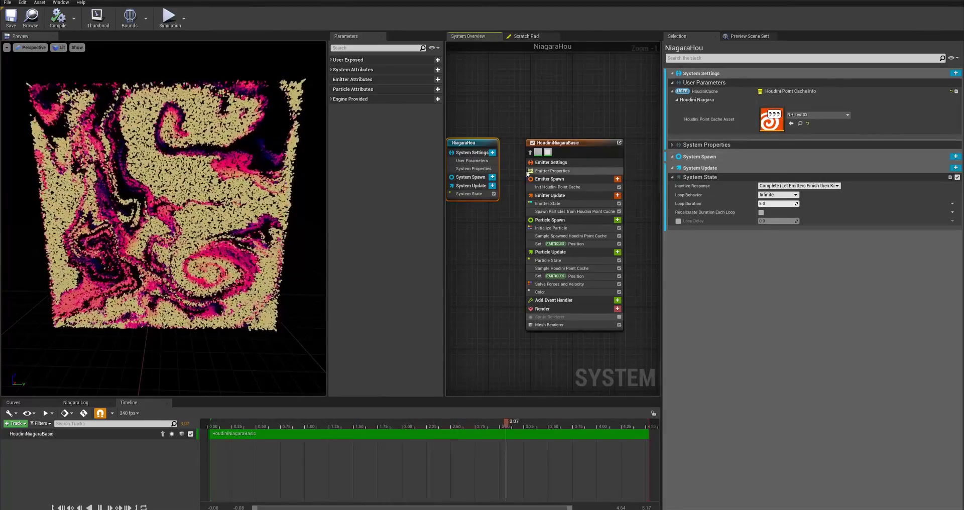
right_click_drag(488, 134, 496, 134)
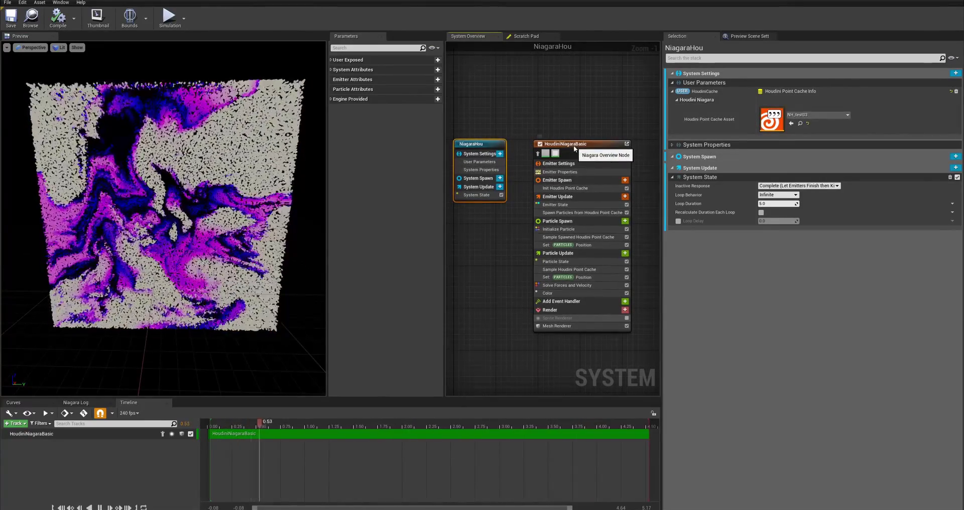
Step: Inspect the HoudiniNiagaraBasic emitter's properties and its Particle Spawn and Particle Update modules
left_click(573, 146)
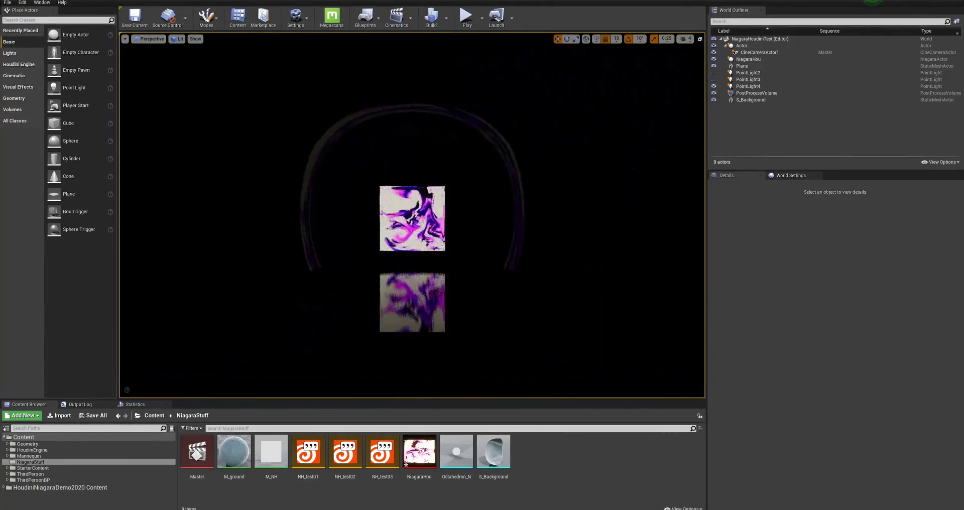
key("w")
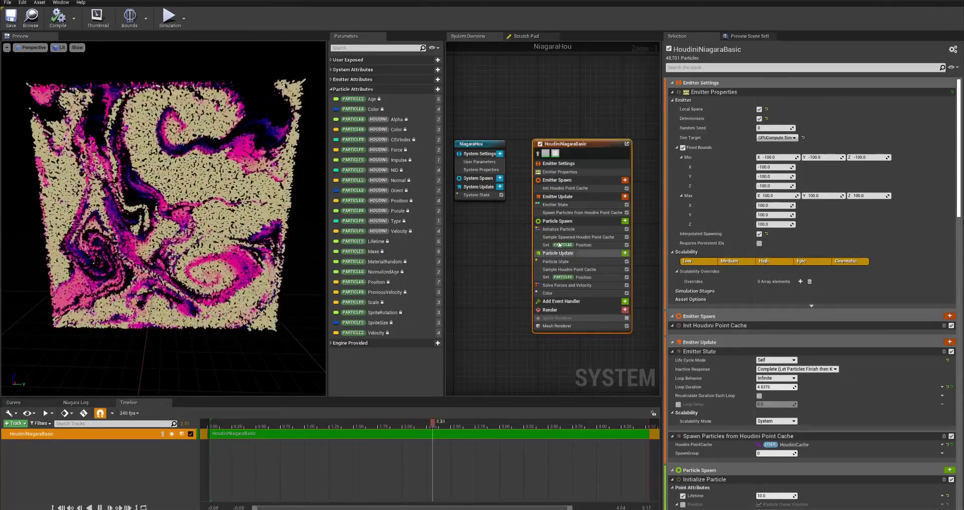
left_click(559, 225)
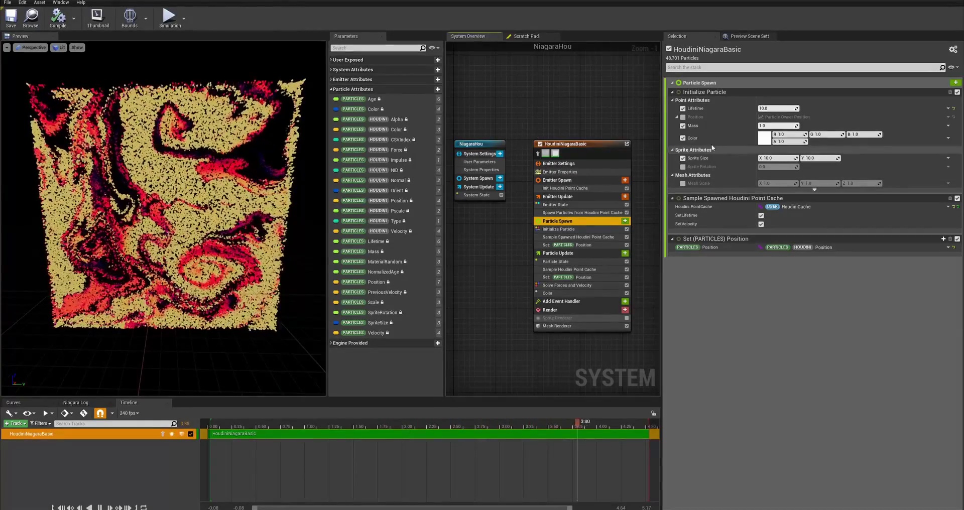
left_click(572, 255)
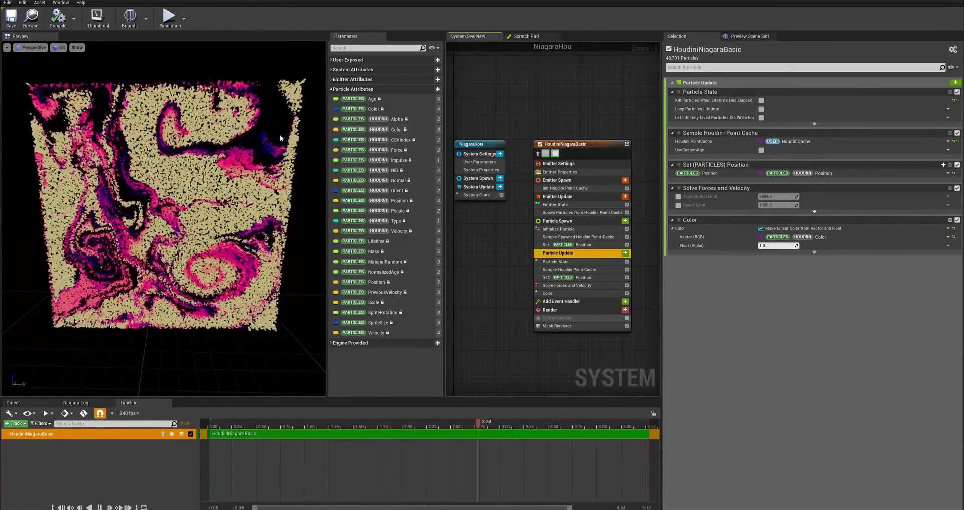
left_click_drag(191, 228, 213, 227)
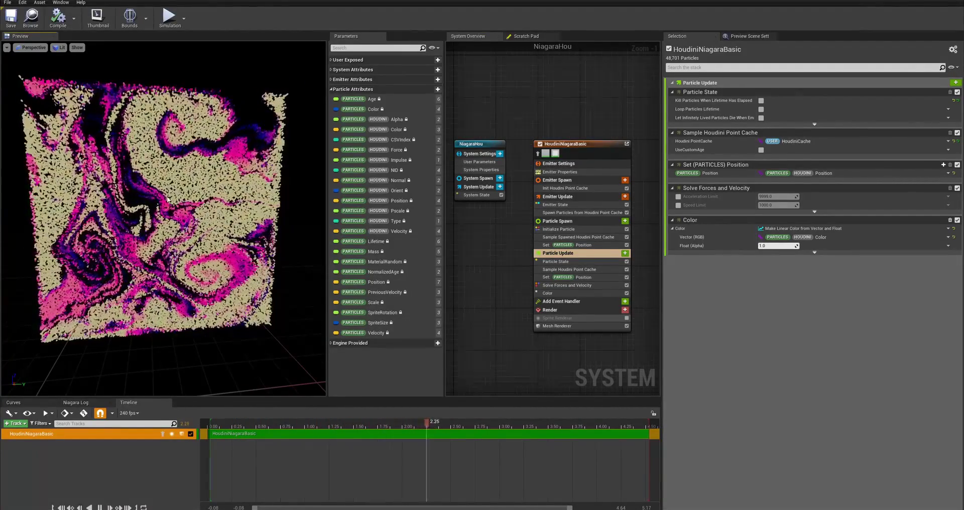
left_click(60, 1)
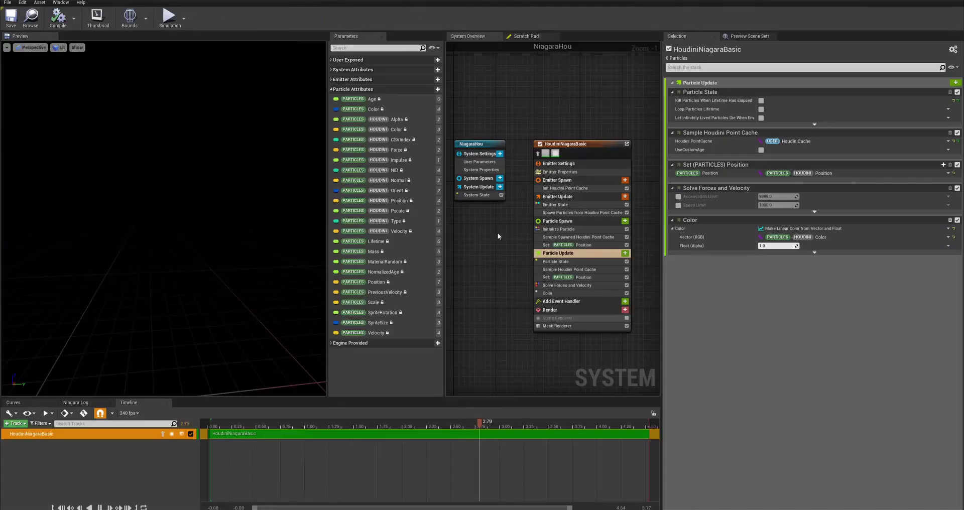
Step: Inspect the Mesh Renderer's Octahedron_N particle mesh and the Particle Color emissive setup of its M_NH material
left_click(559, 310)
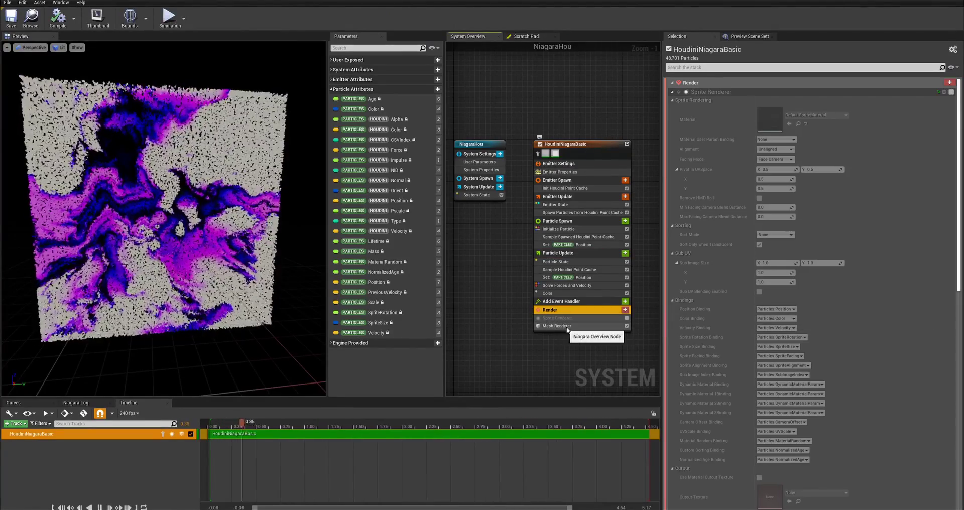
left_click(557, 326)
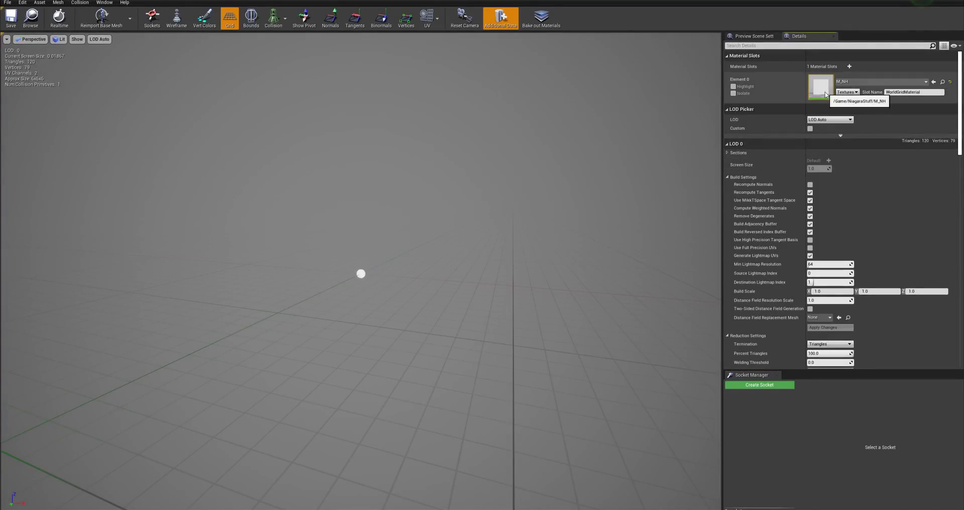
double_click(820, 86)
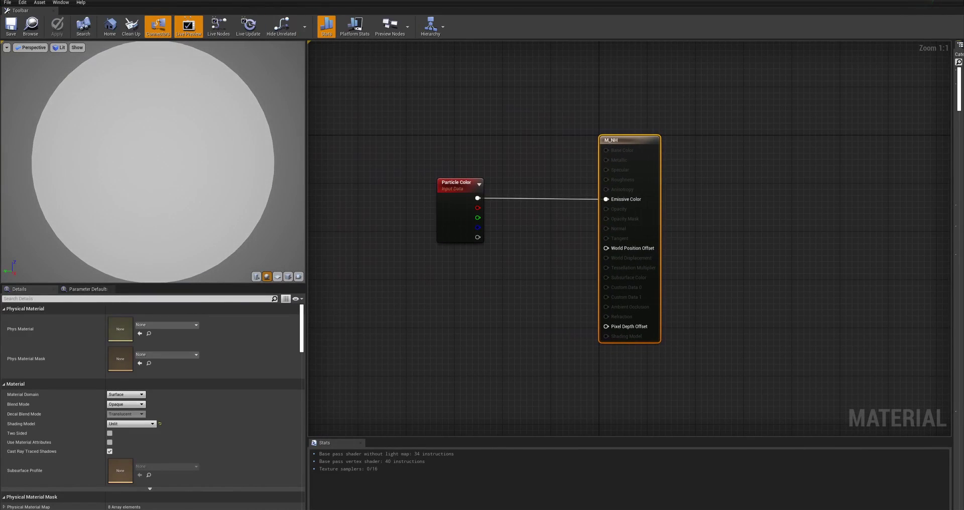
left_click(335, 1)
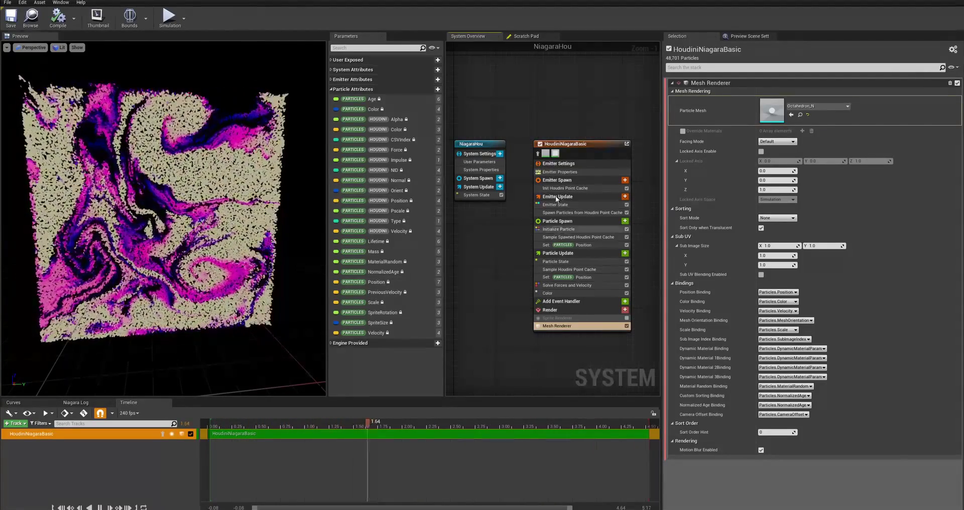
Step: Inspect the Color module's Houdini colour input and browse the modules that can be added to Particle Update
left_click(563, 293)
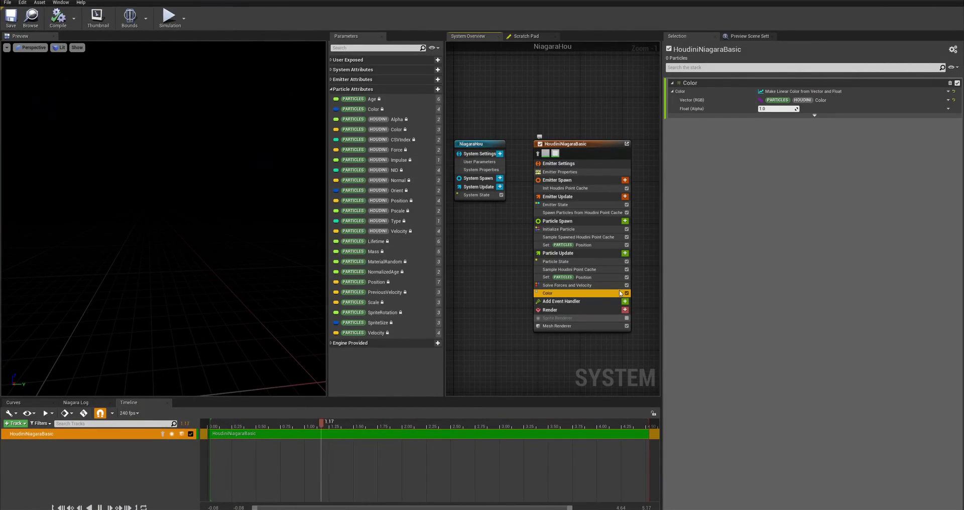
left_click(625, 253)
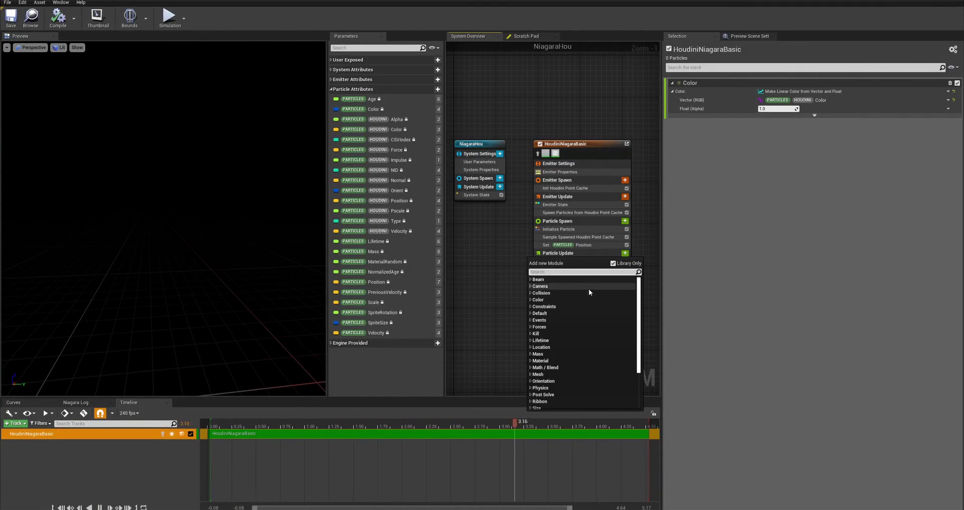
type("c")
left_click(537, 341)
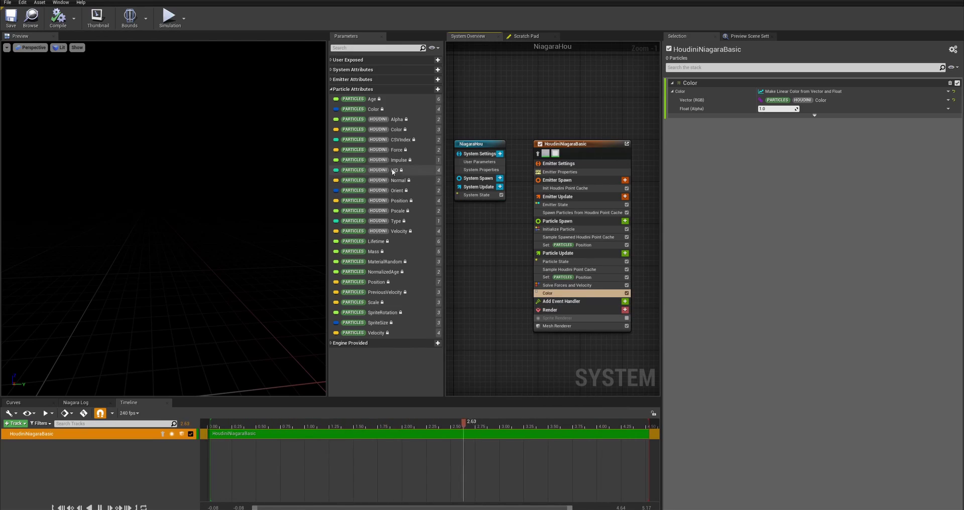
Step: Review the Houdini entries among the emitter's Particle Attributes
left_click(331, 89)
left_click(330, 90)
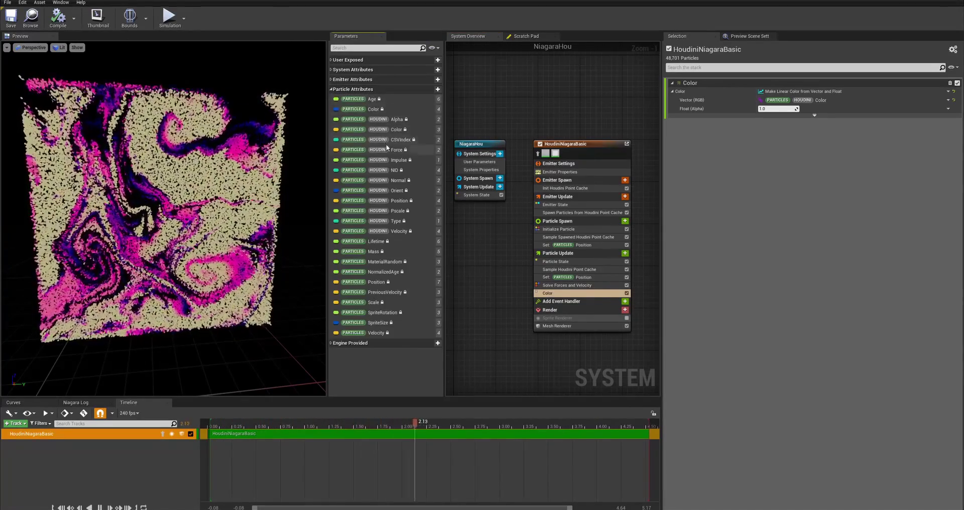